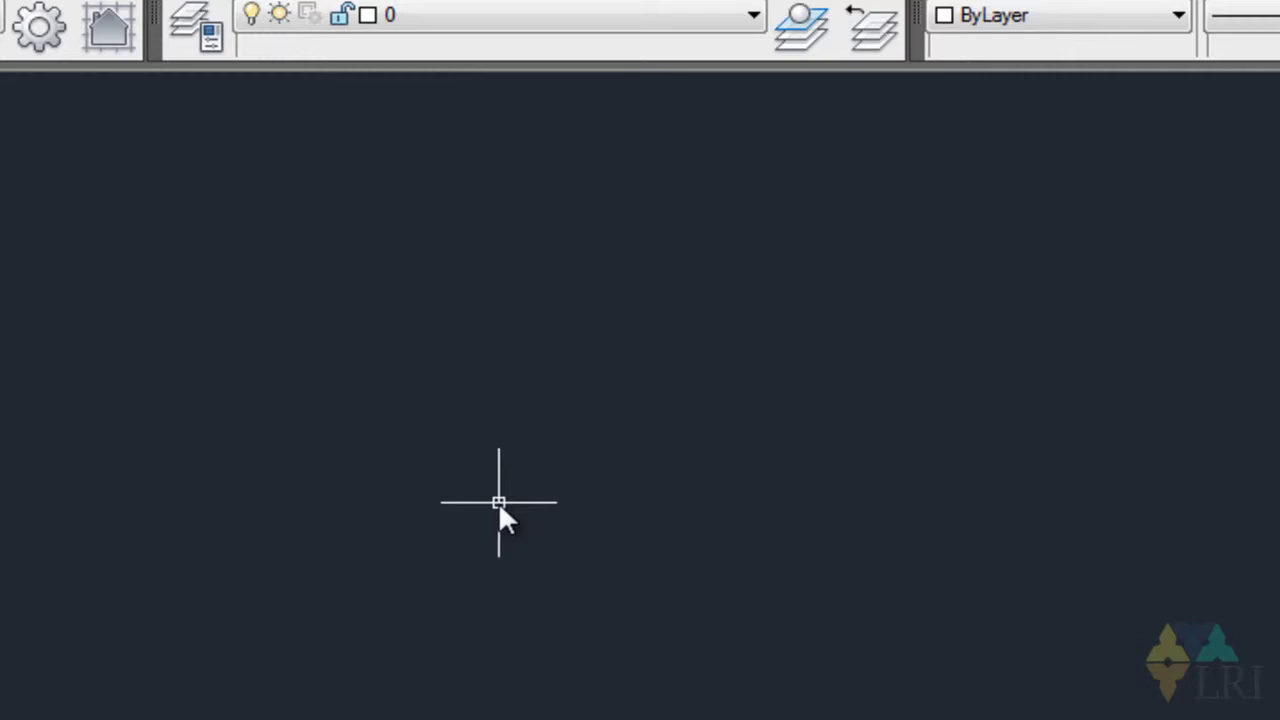
# Step: Open the layer manager and create a new layer named Apoio
pyautogui.write('layer')
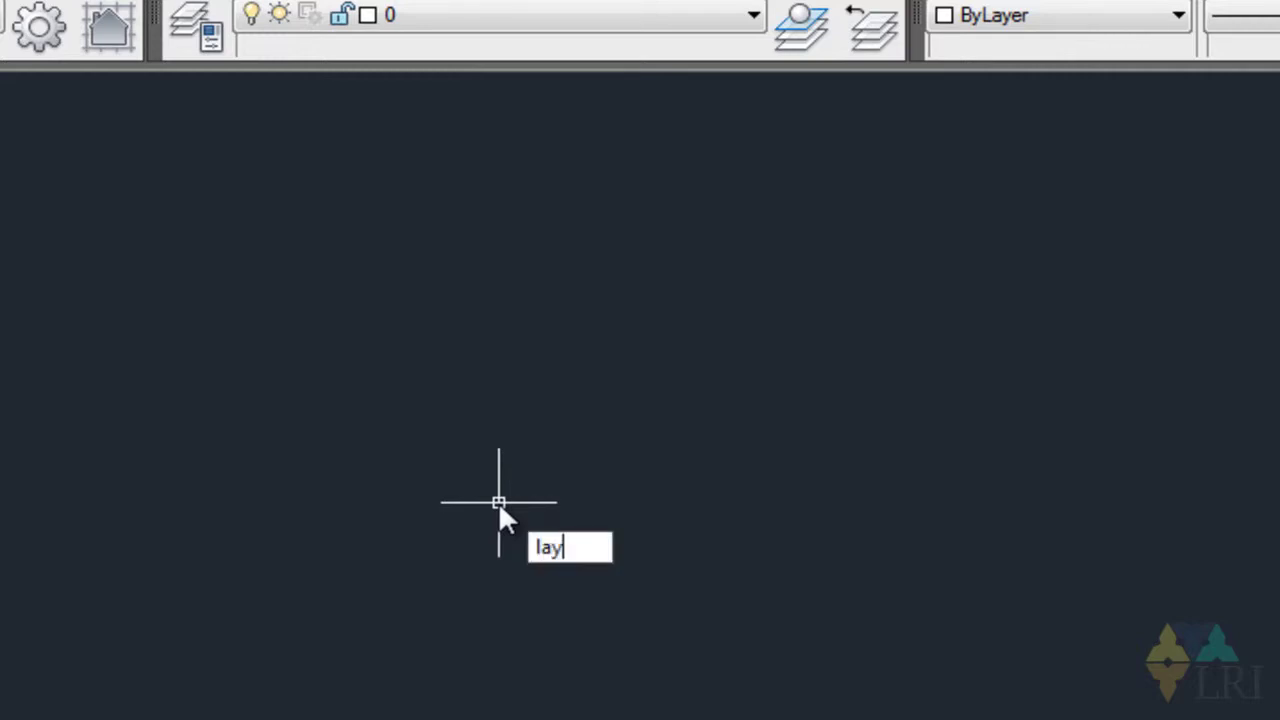
pyautogui.press('BackSpace')
pyautogui.press('BackSpace')
pyautogui.press('BackSpace')
pyautogui.press('Return')
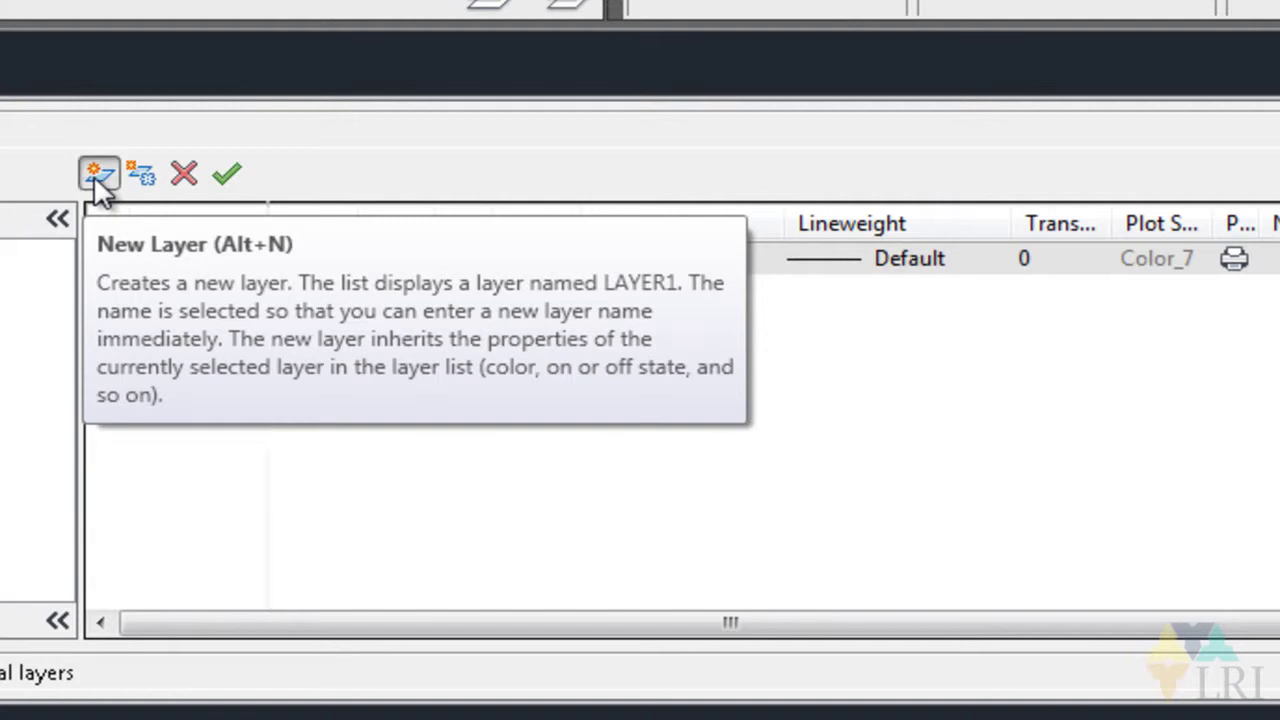
pyautogui.click(95, 176)
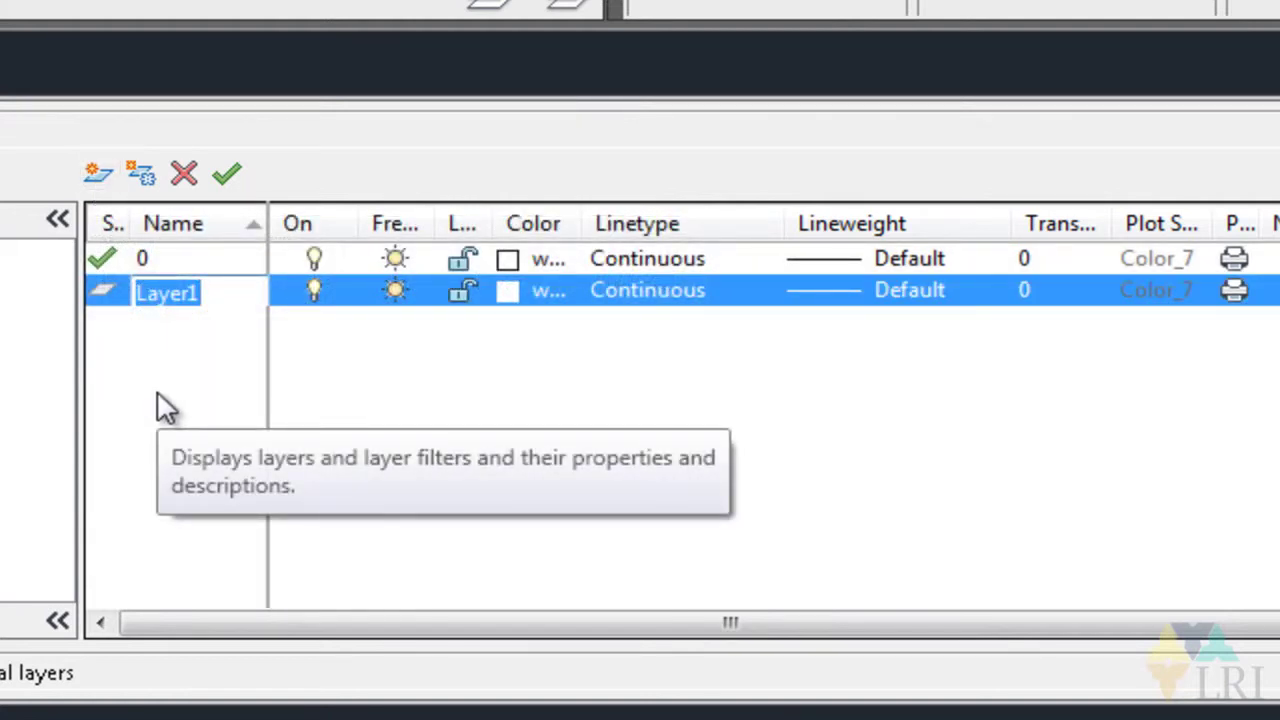
pyautogui.write('Apoio')
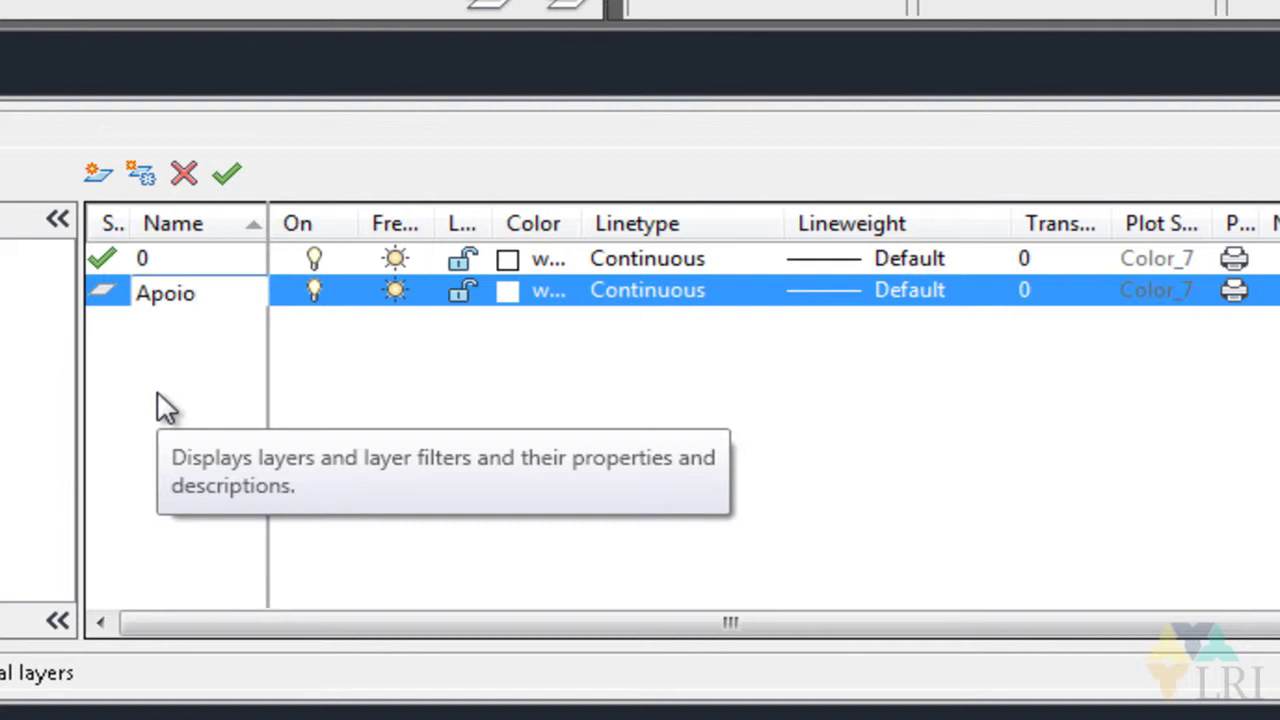
pyautogui.click(309, 374)
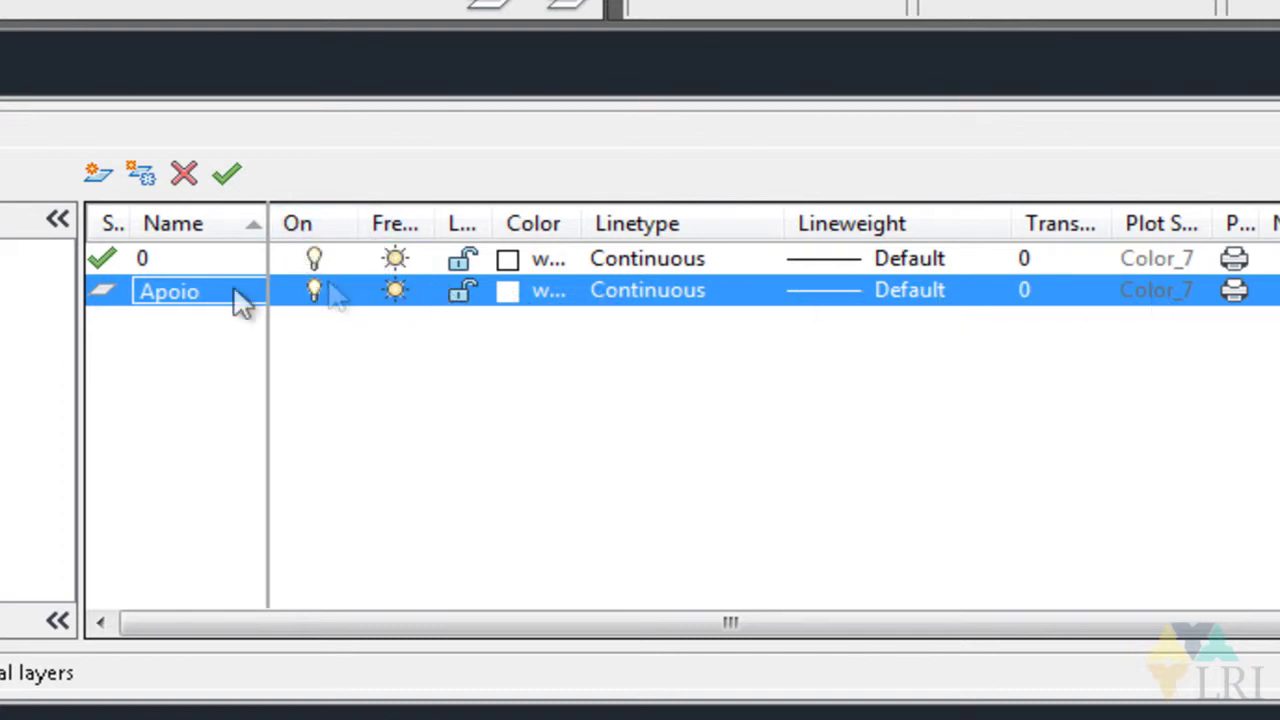
# Step: Switch the Apoio layer off and on again, and lock and unlock it
pyautogui.click(312, 290)
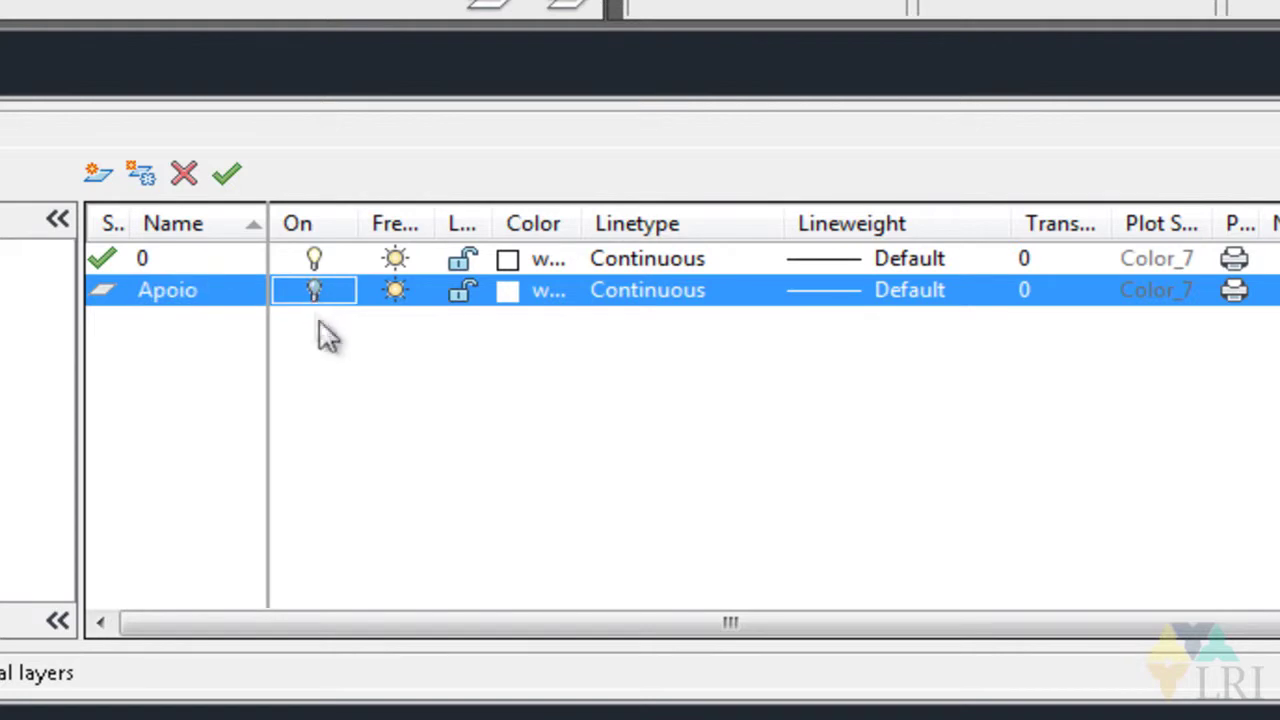
pyautogui.click(316, 290)
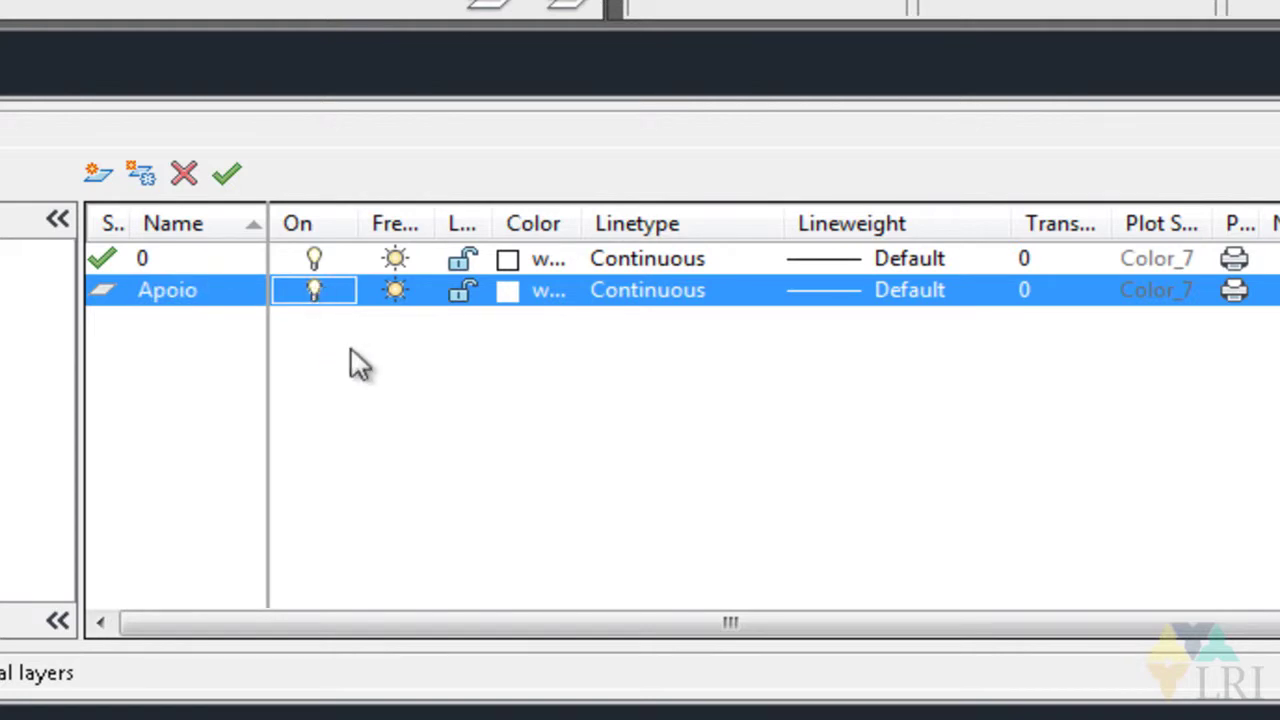
pyautogui.click(459, 291)
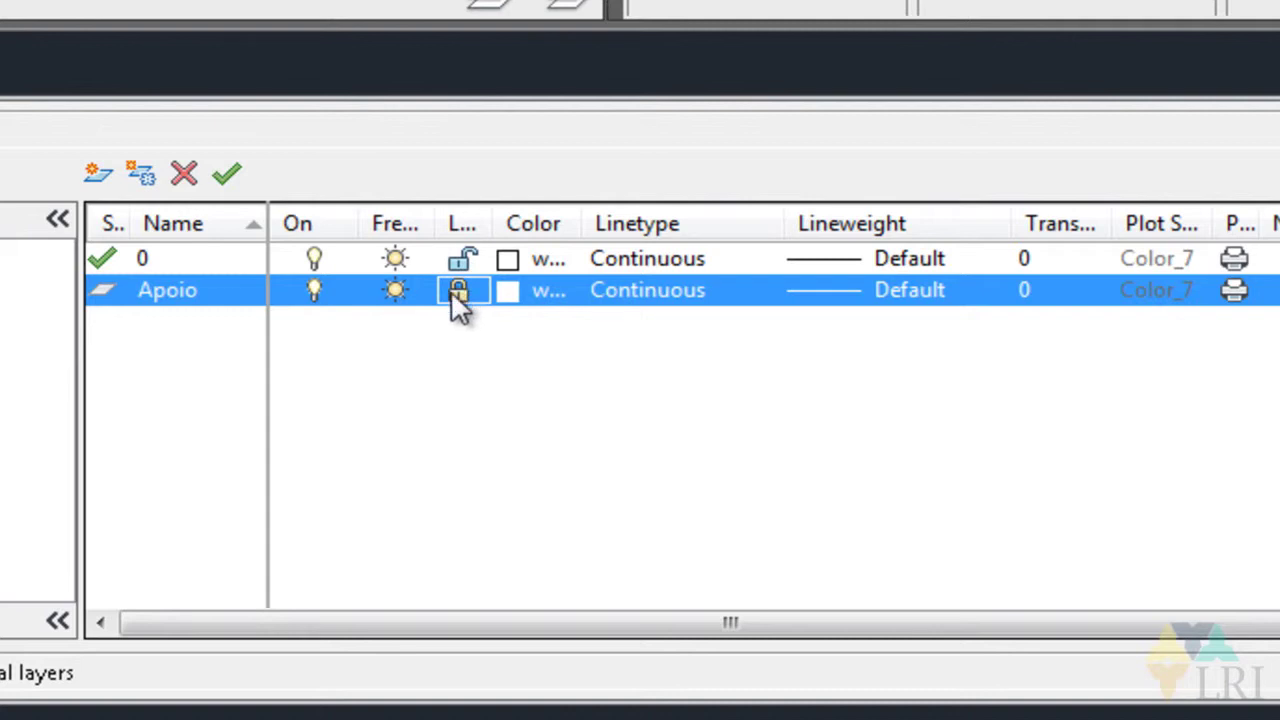
pyautogui.click(458, 292)
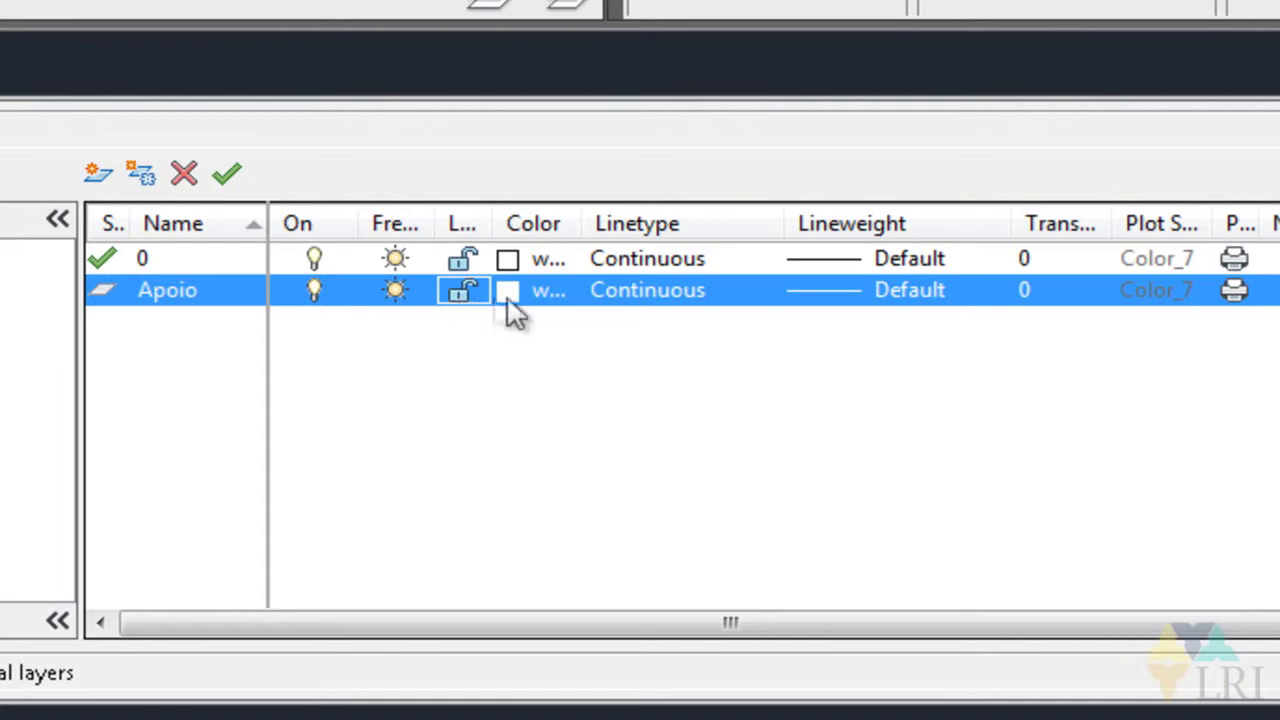
# Step: Set the Apoio layer's color to green
pyautogui.click(512, 296)
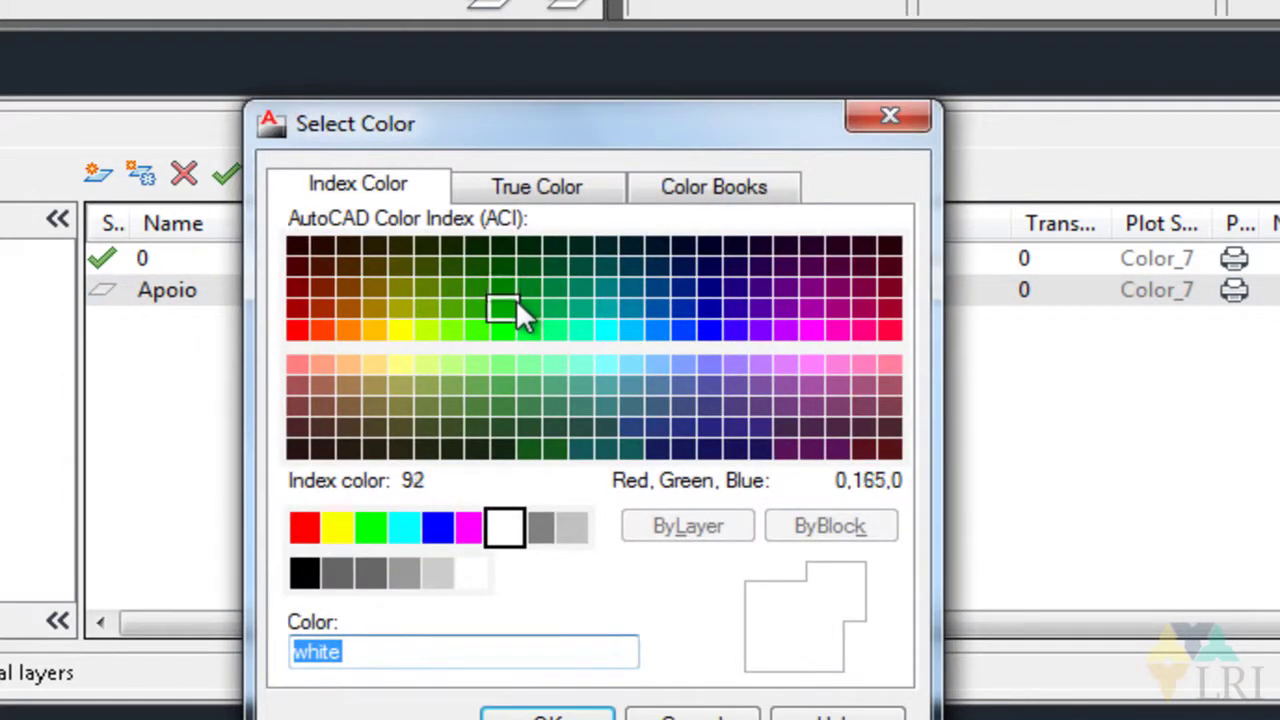
pyautogui.click(372, 526)
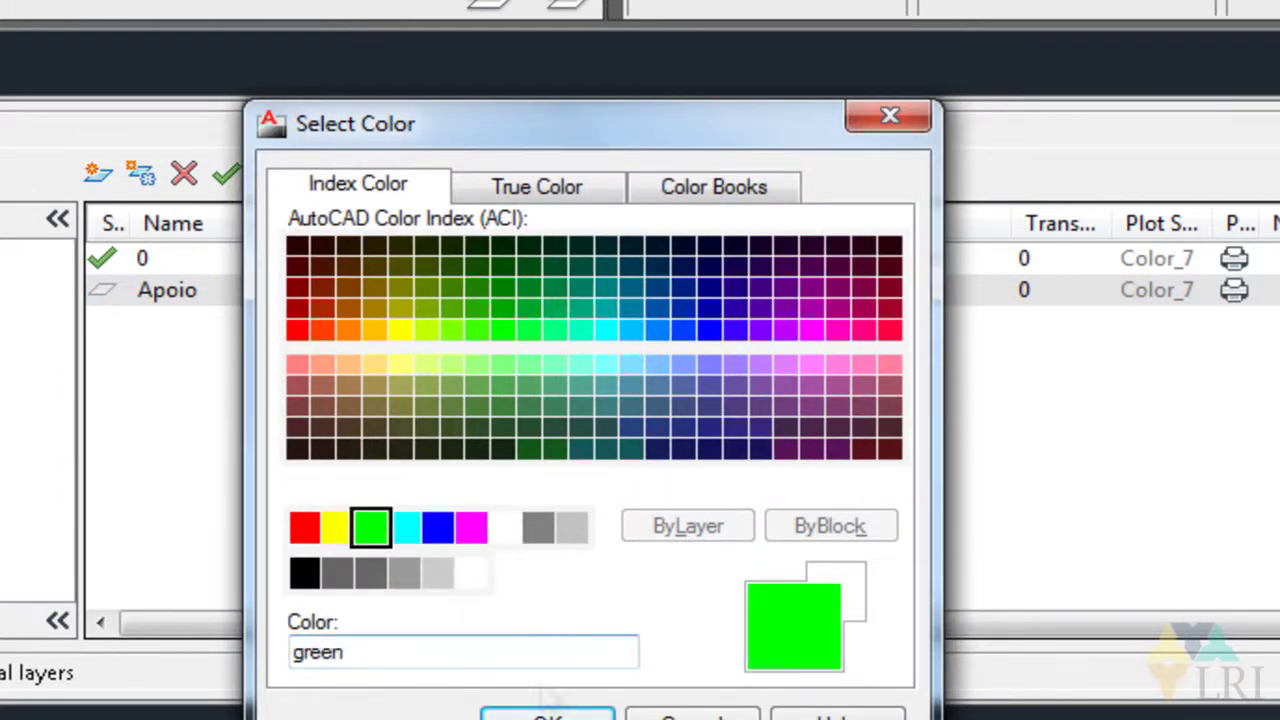
pyautogui.click(548, 712)
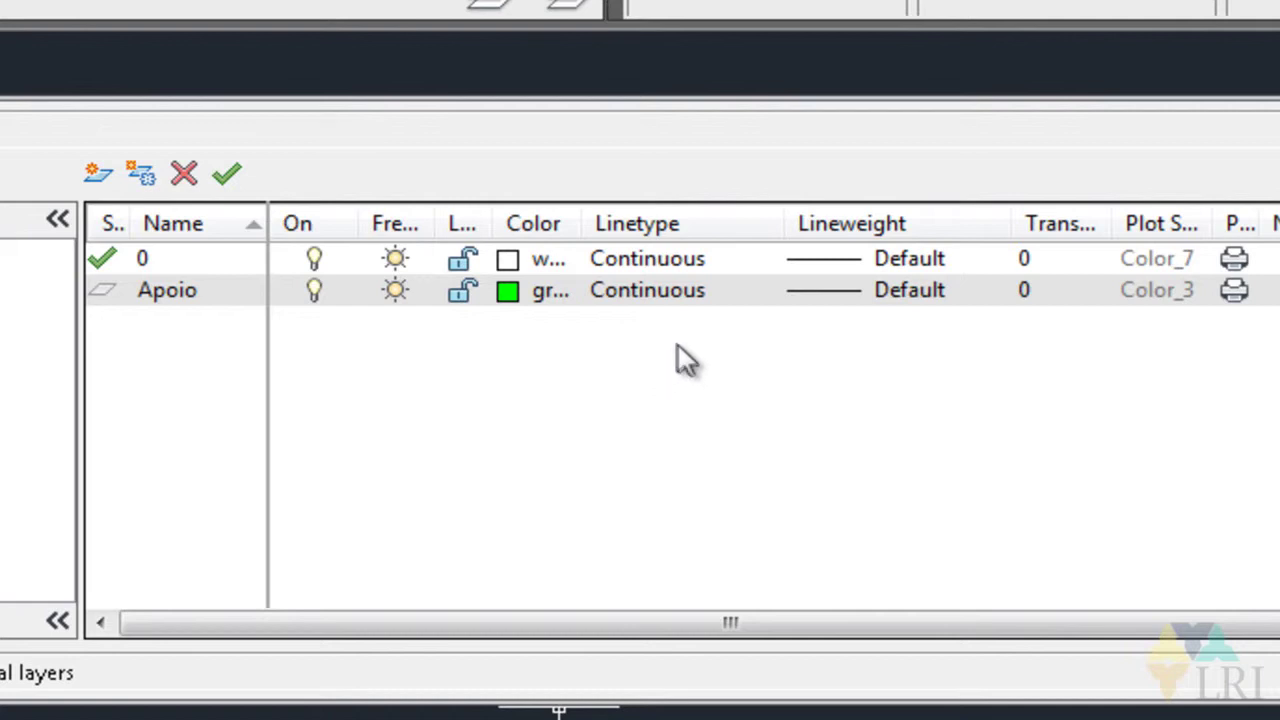
# Step: Load the ACAD_ISO10W100 (ISO dash dot) linetype and assign it to the Apoio layer
pyautogui.click(646, 292)
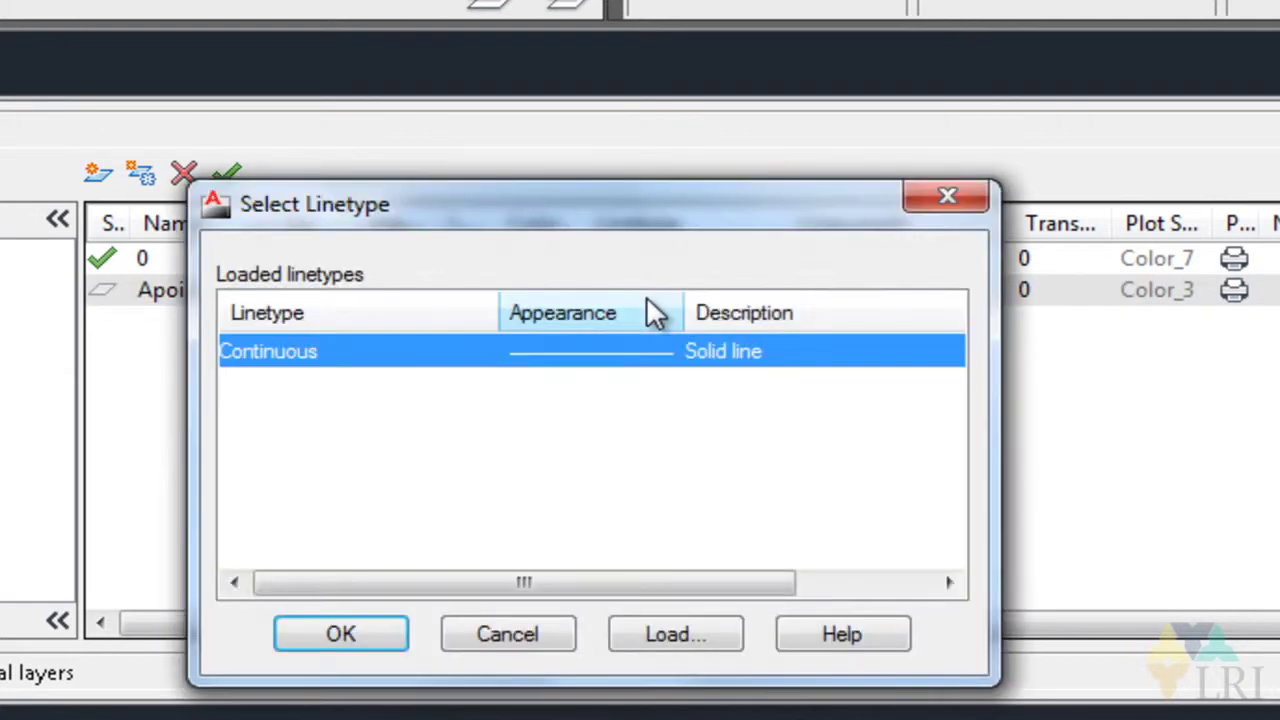
pyautogui.click(947, 196)
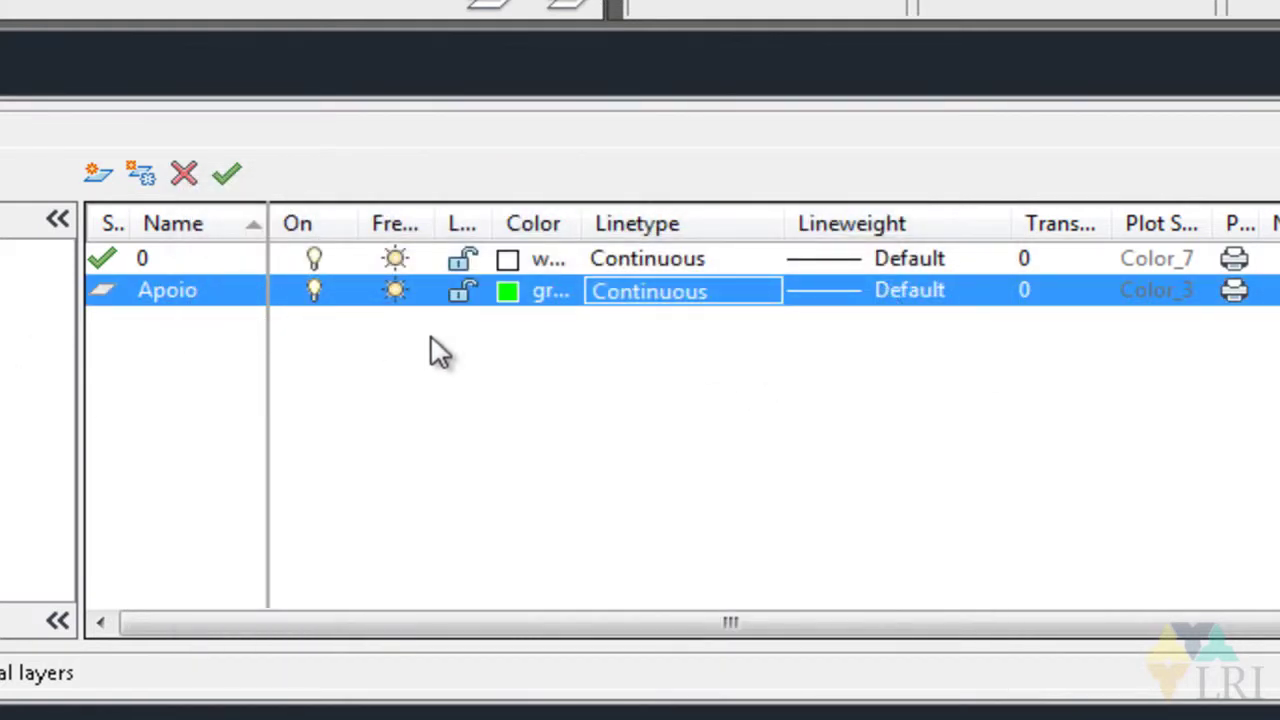
pyautogui.click(605, 292)
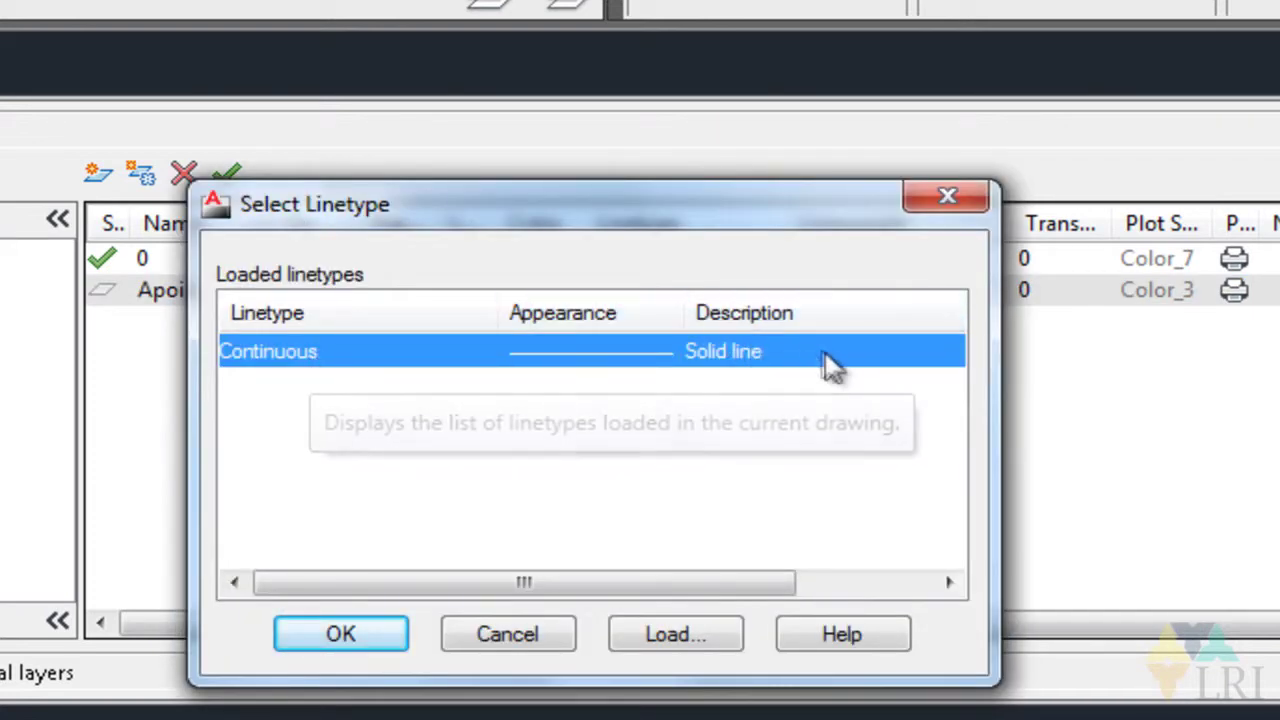
pyautogui.click(646, 636)
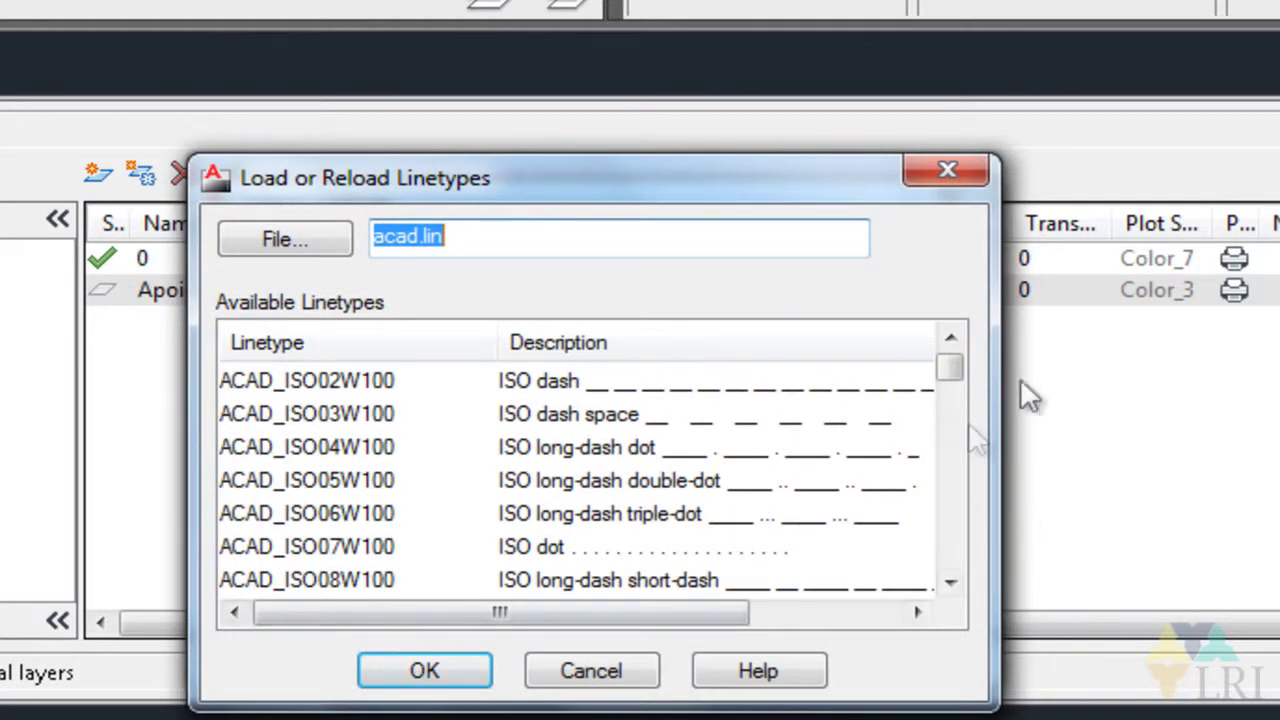
pyautogui.moveTo(949, 378); pyautogui.dragTo(929, 399)
pyautogui.click(678, 449)
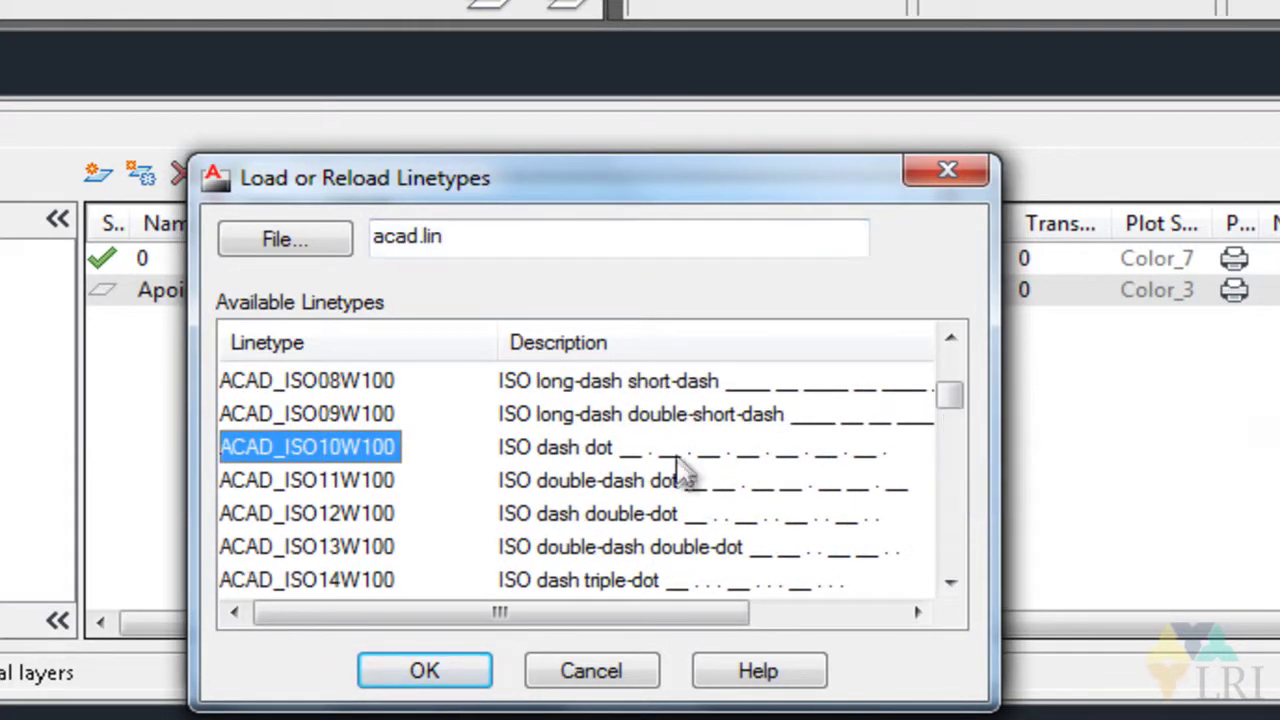
pyautogui.click(418, 670)
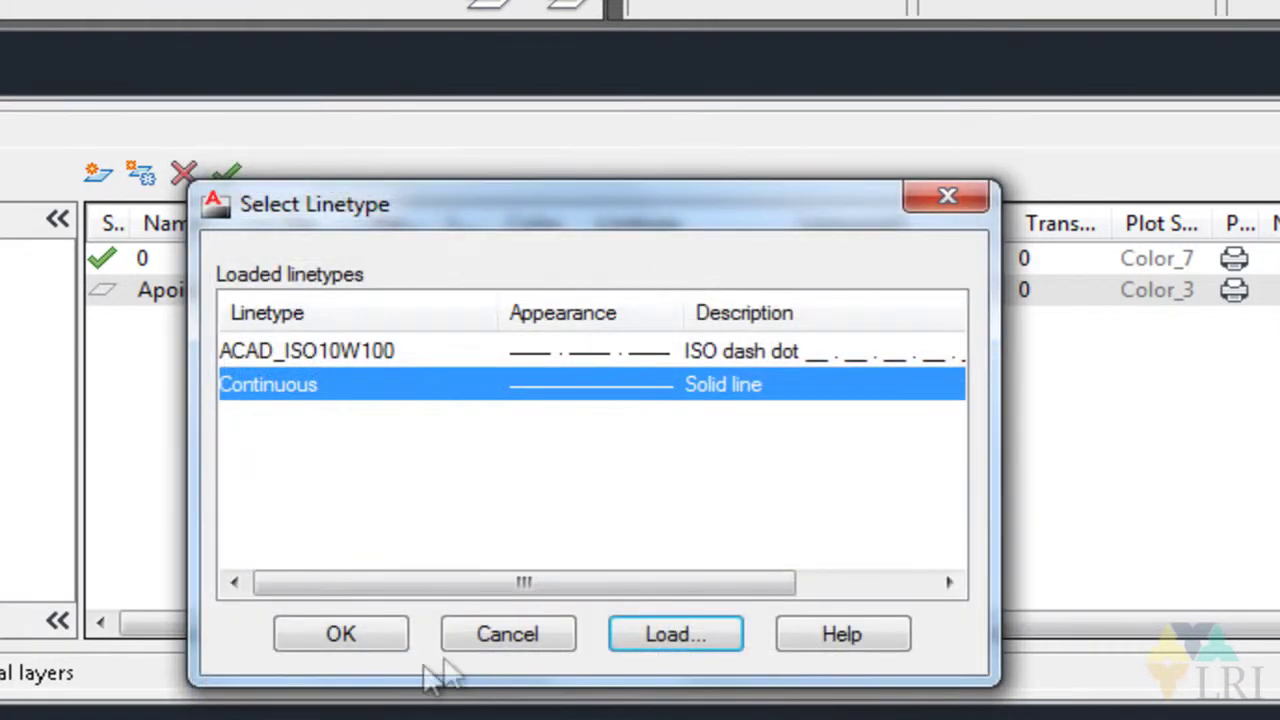
pyautogui.click(618, 355)
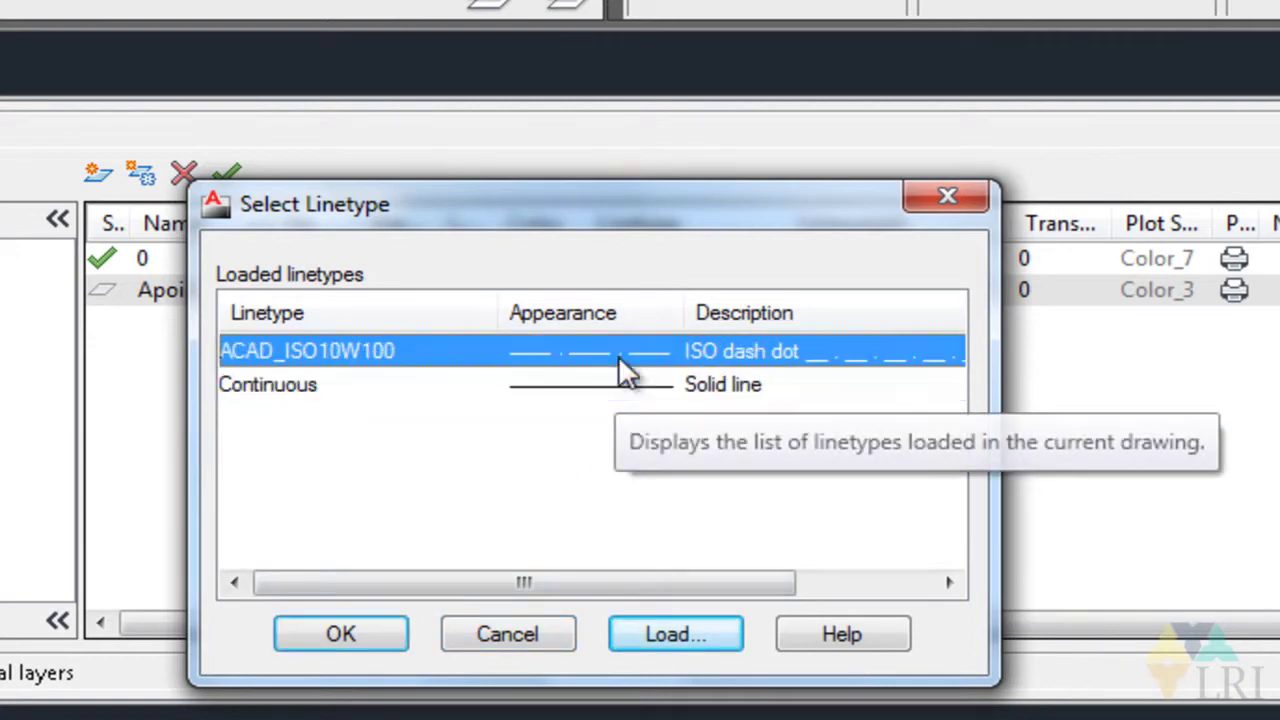
pyautogui.click(378, 636)
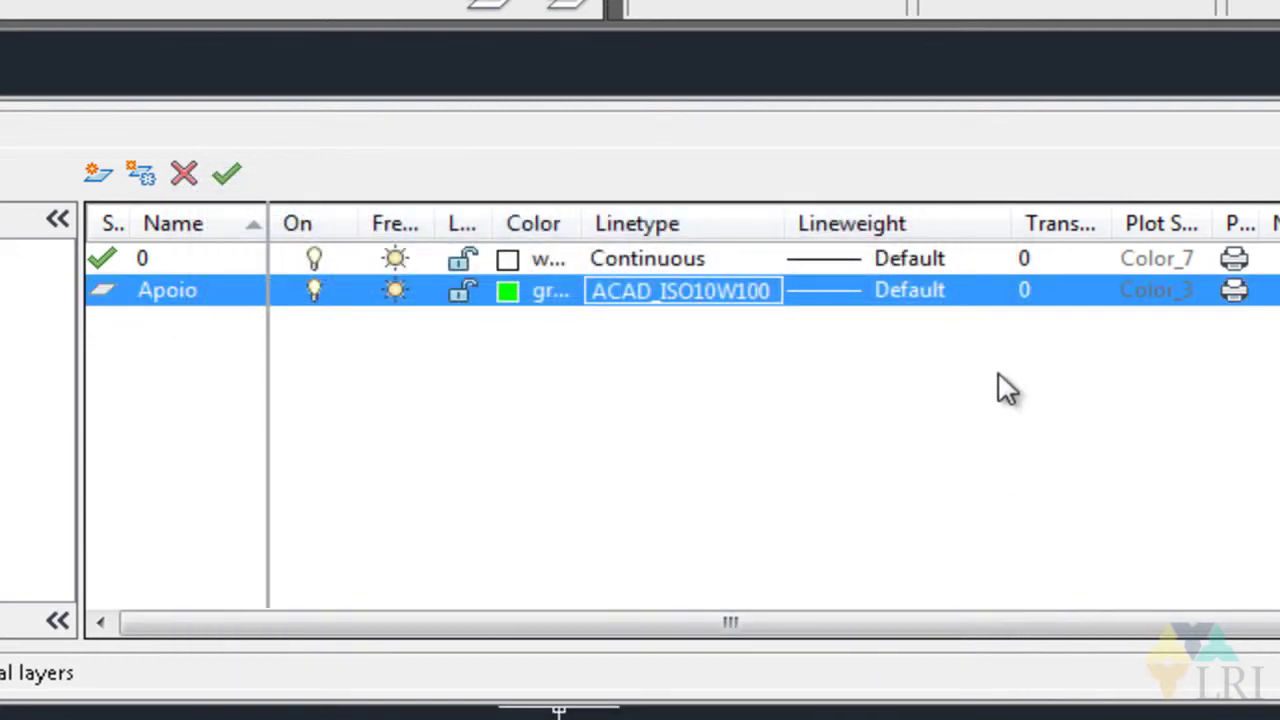
# Step: Set the Apoio layer's lineweight to 0.35 mm
pyautogui.click(836, 292)
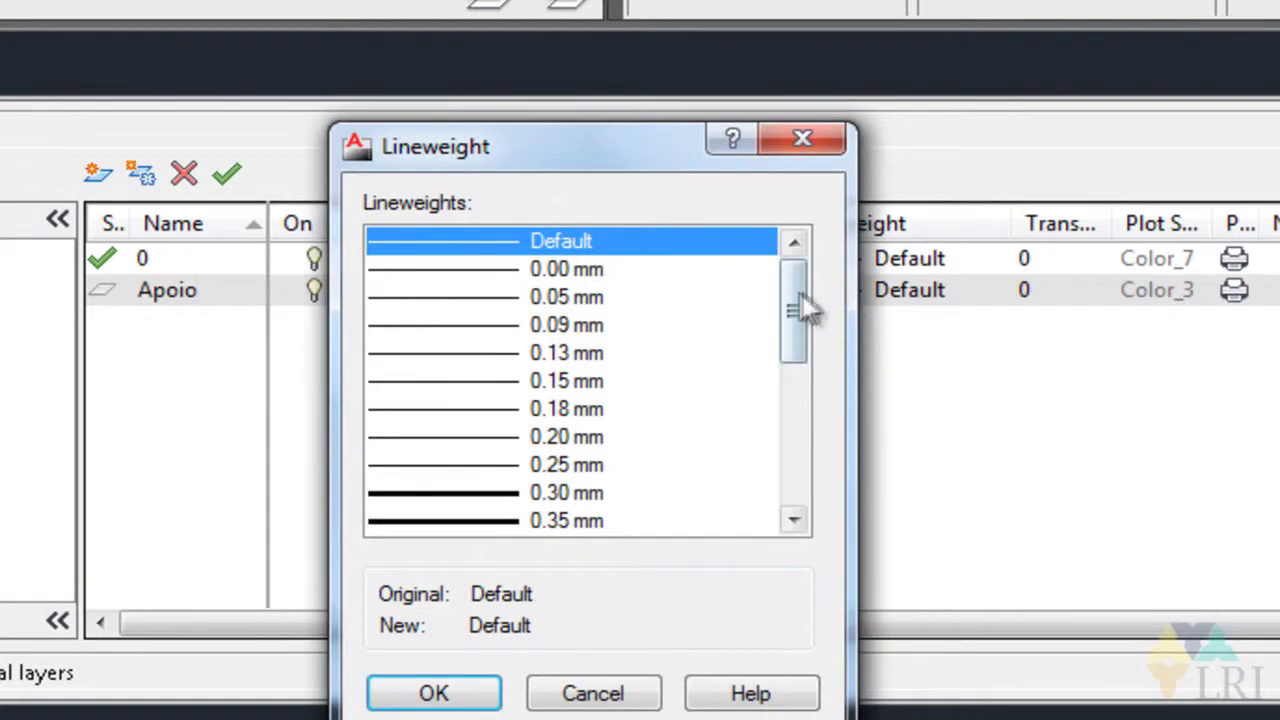
pyautogui.scroll(-1, 795, 305)
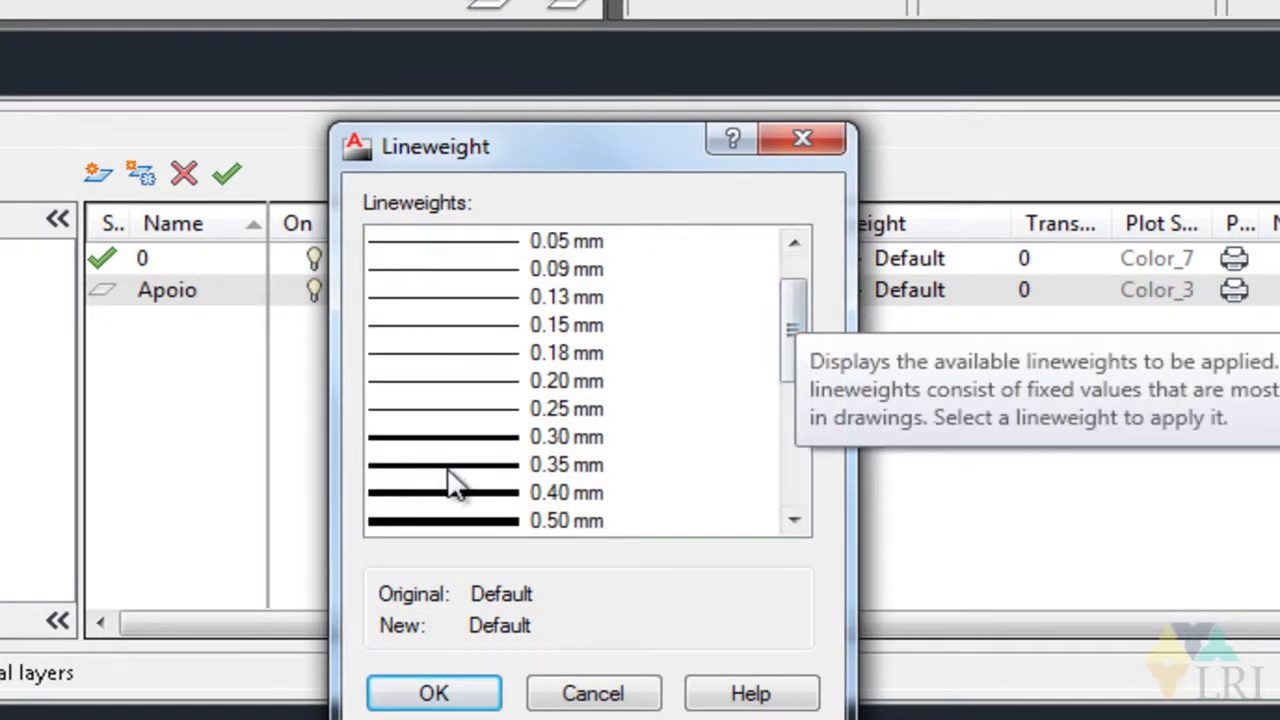
pyautogui.doubleClick(452, 468)
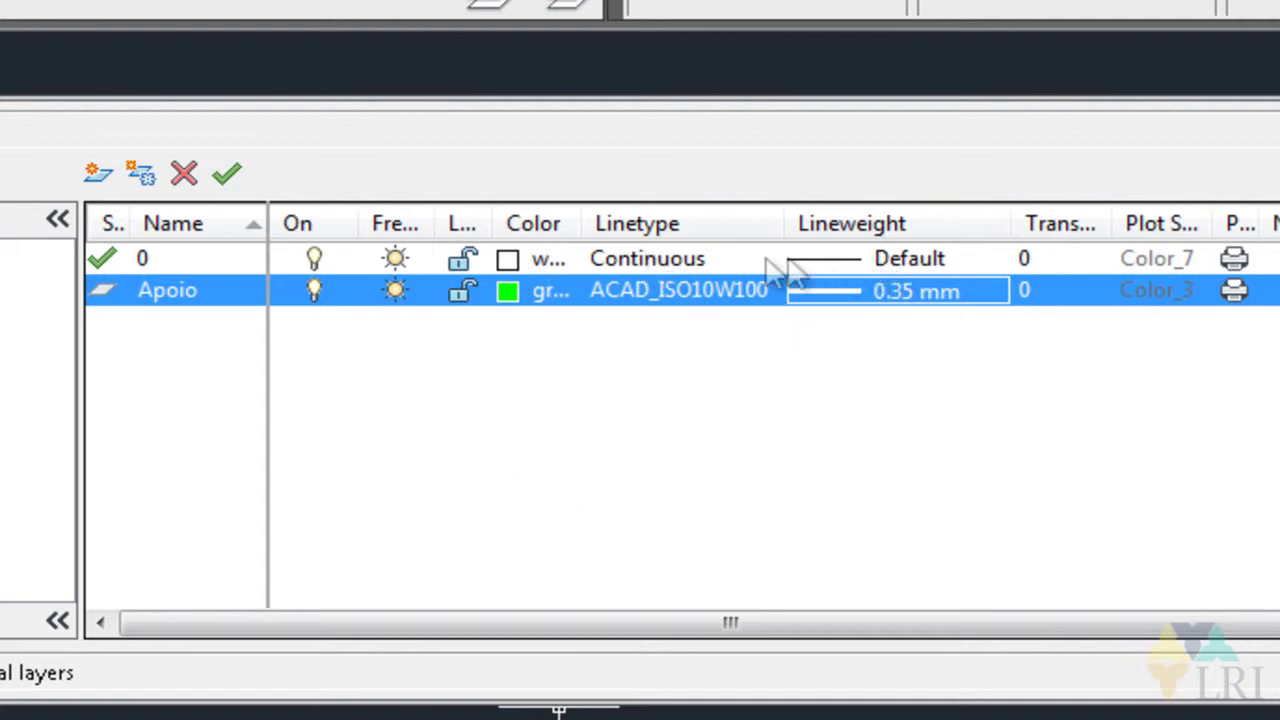
# Step: Make Apoio the current layer and view its linetype selection without changing it
pyautogui.doubleClick(118, 289)
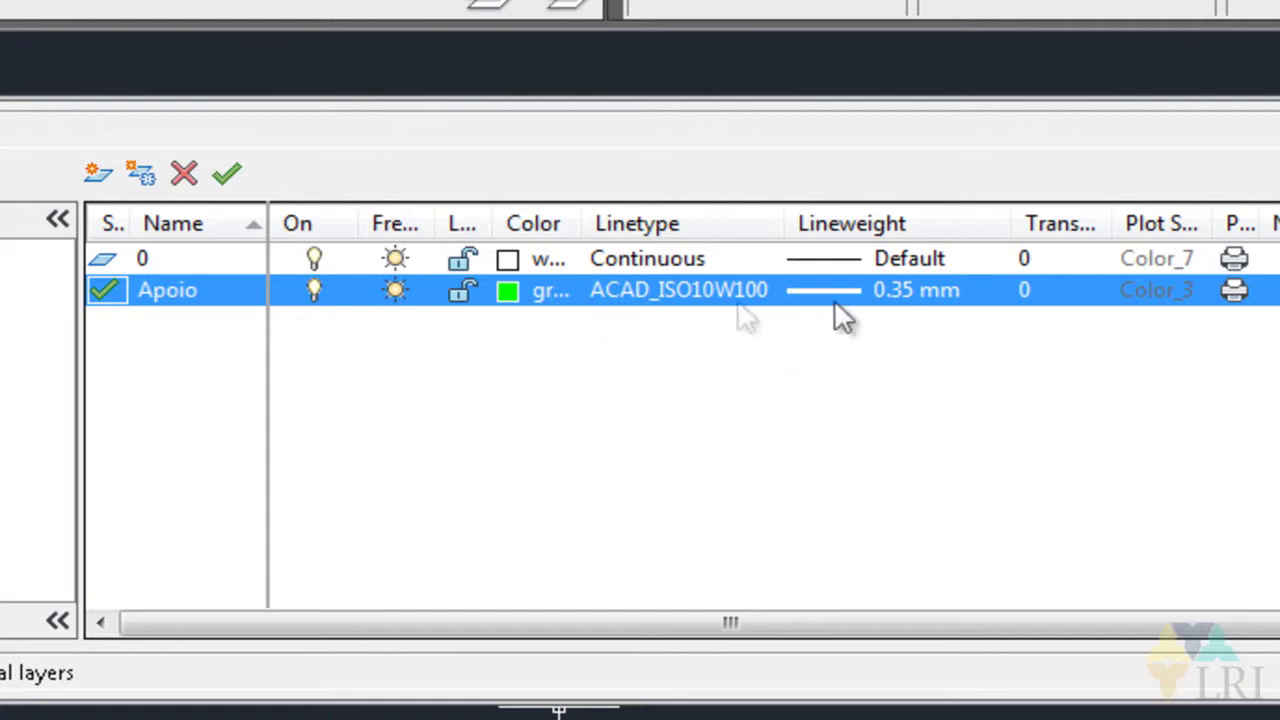
pyautogui.click(665, 288)
pyautogui.click(946, 198)
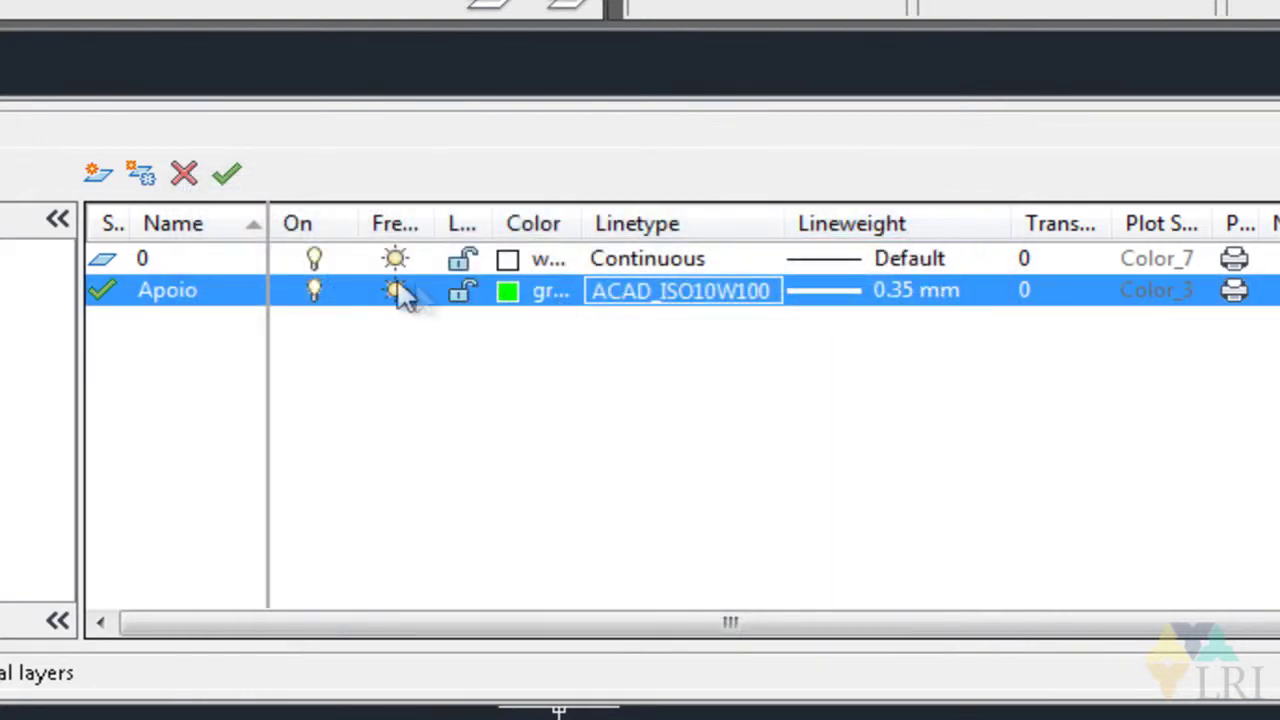
# Step: Make layer 0 the current layer and close the layer manager
pyautogui.click(352, 264)
pyautogui.click(207, 262)
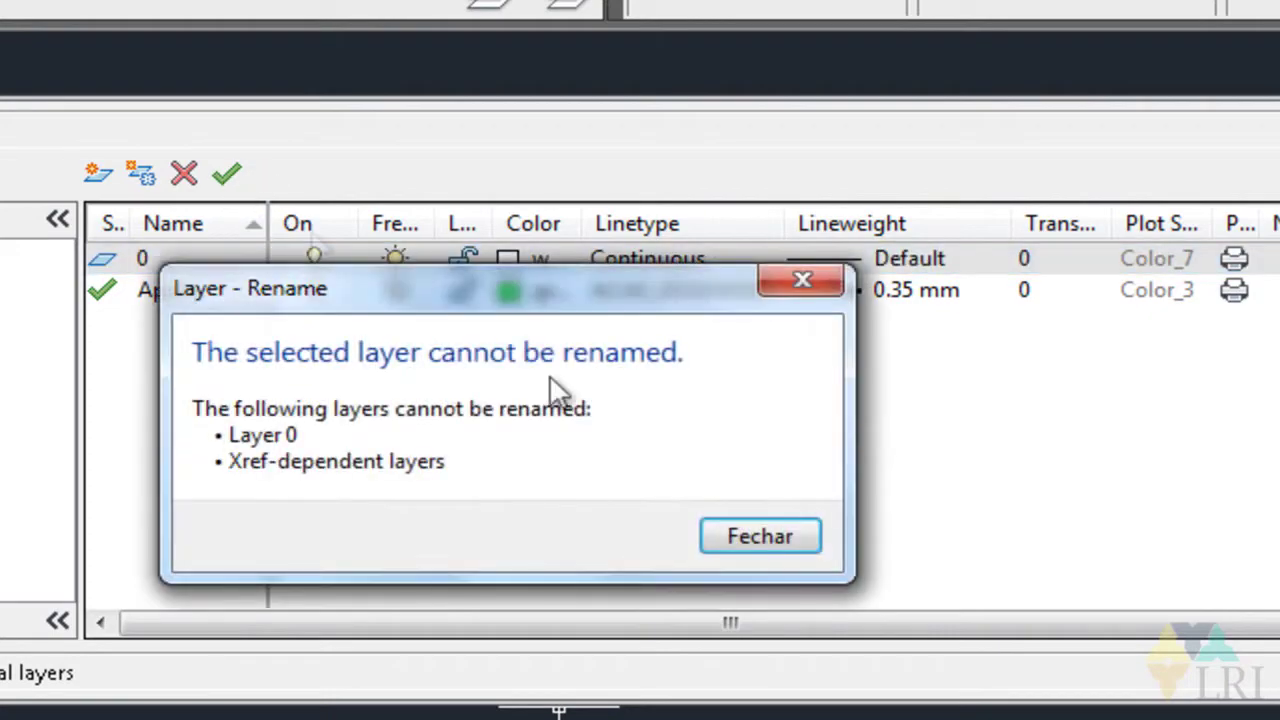
pyautogui.click(780, 536)
pyautogui.click(225, 178)
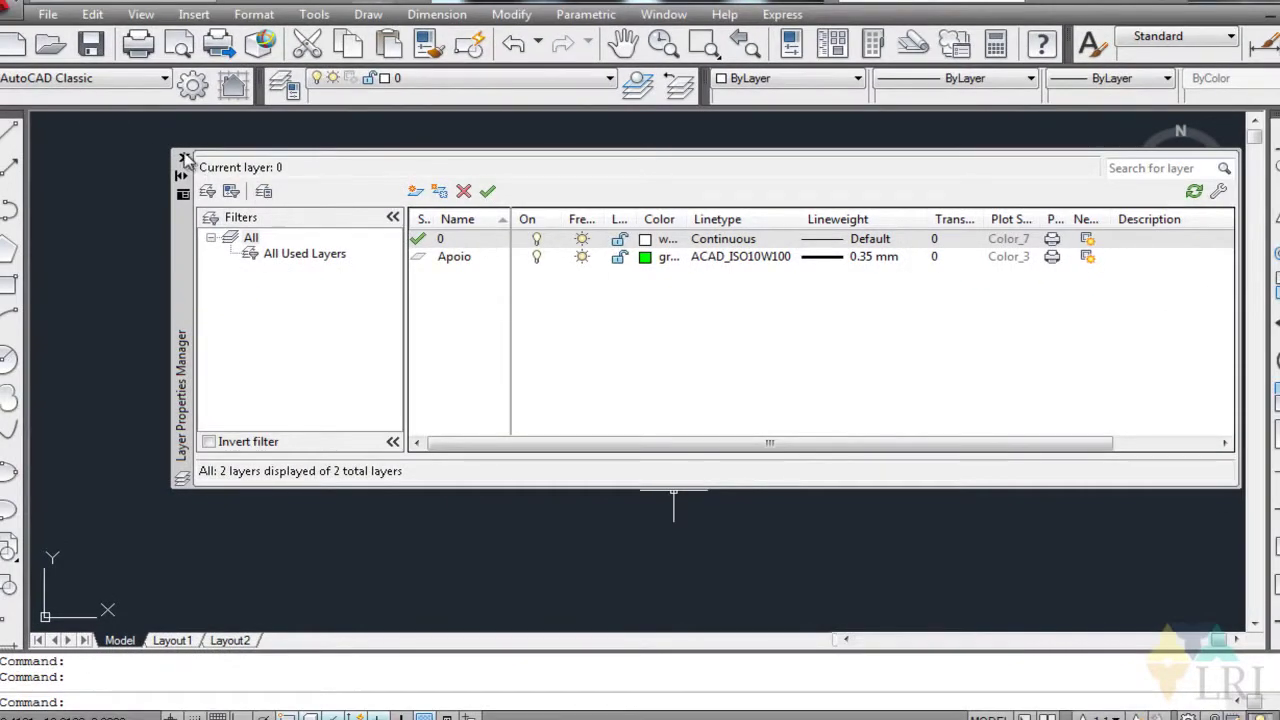
pyautogui.click(184, 160)
# Step: Draw a closed four-sided outline on layer 0 with the Line command and Ortho on, ending at its starting corner
pyautogui.write('l')
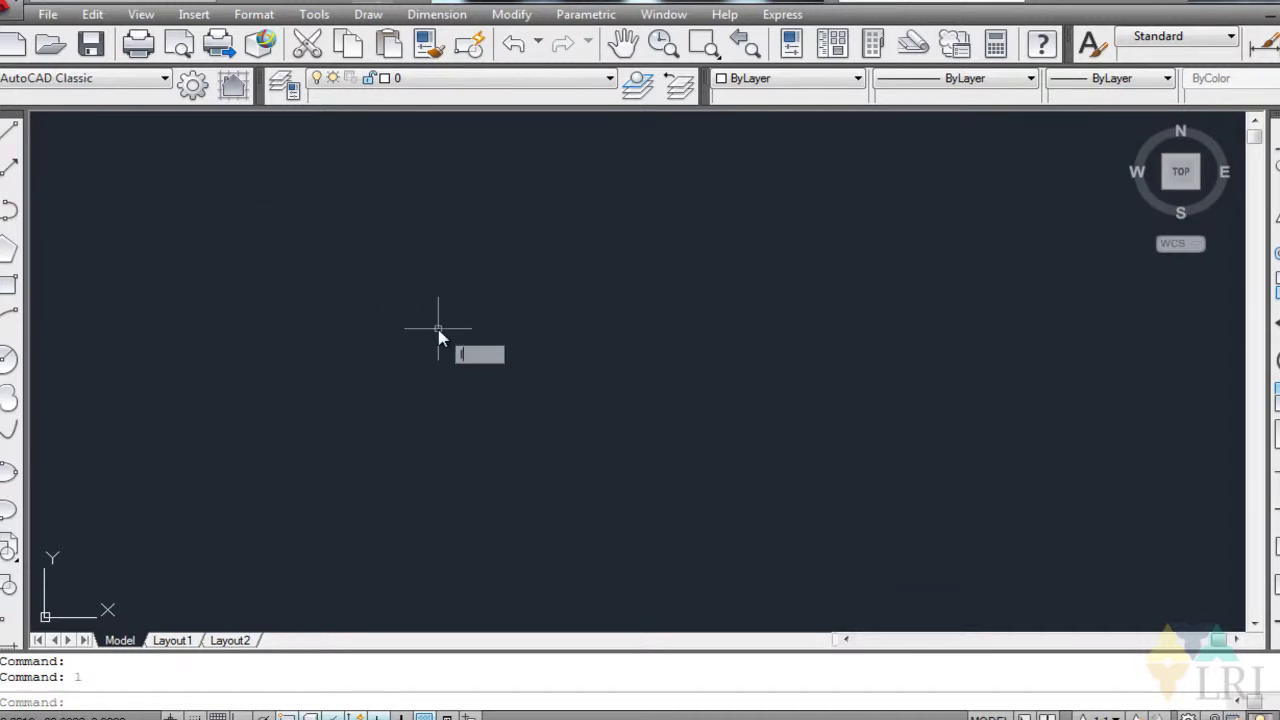
pyautogui.press('Return')
pyautogui.press('F8')
pyautogui.click(390, 308)
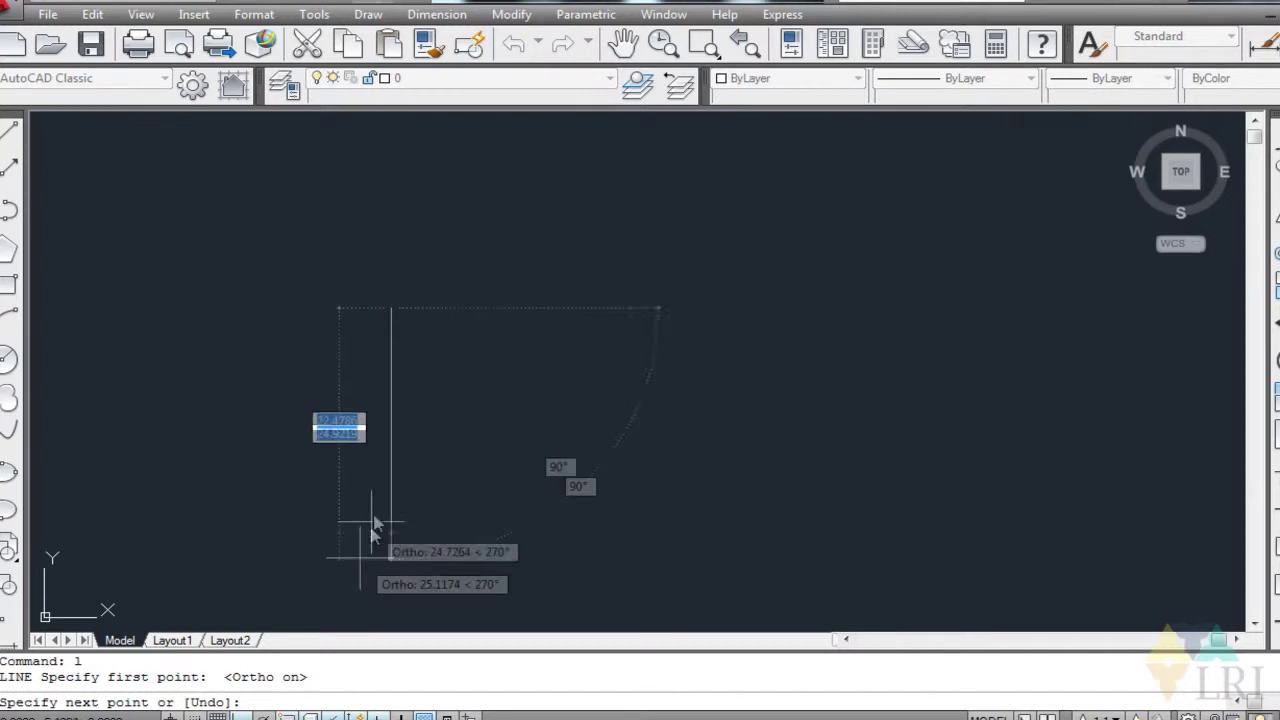
pyautogui.click(380, 540)
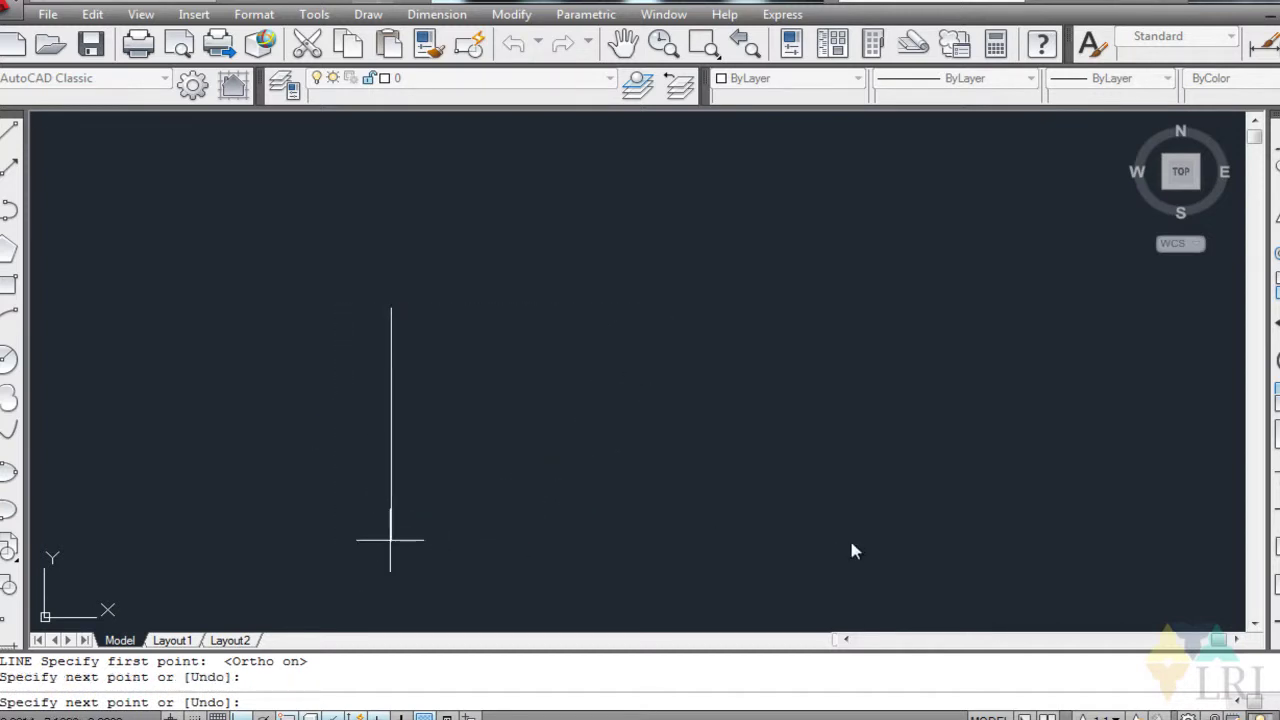
pyautogui.click(793, 540)
pyautogui.click(785, 300)
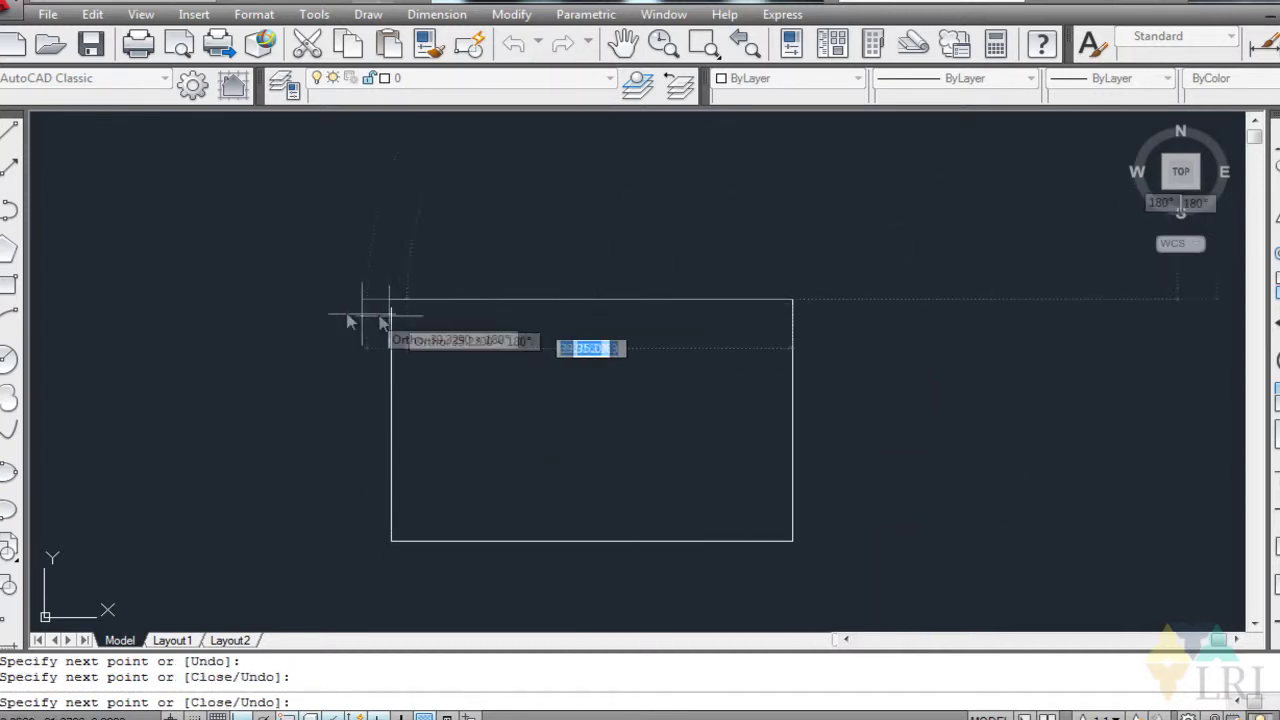
pyautogui.click(390, 312)
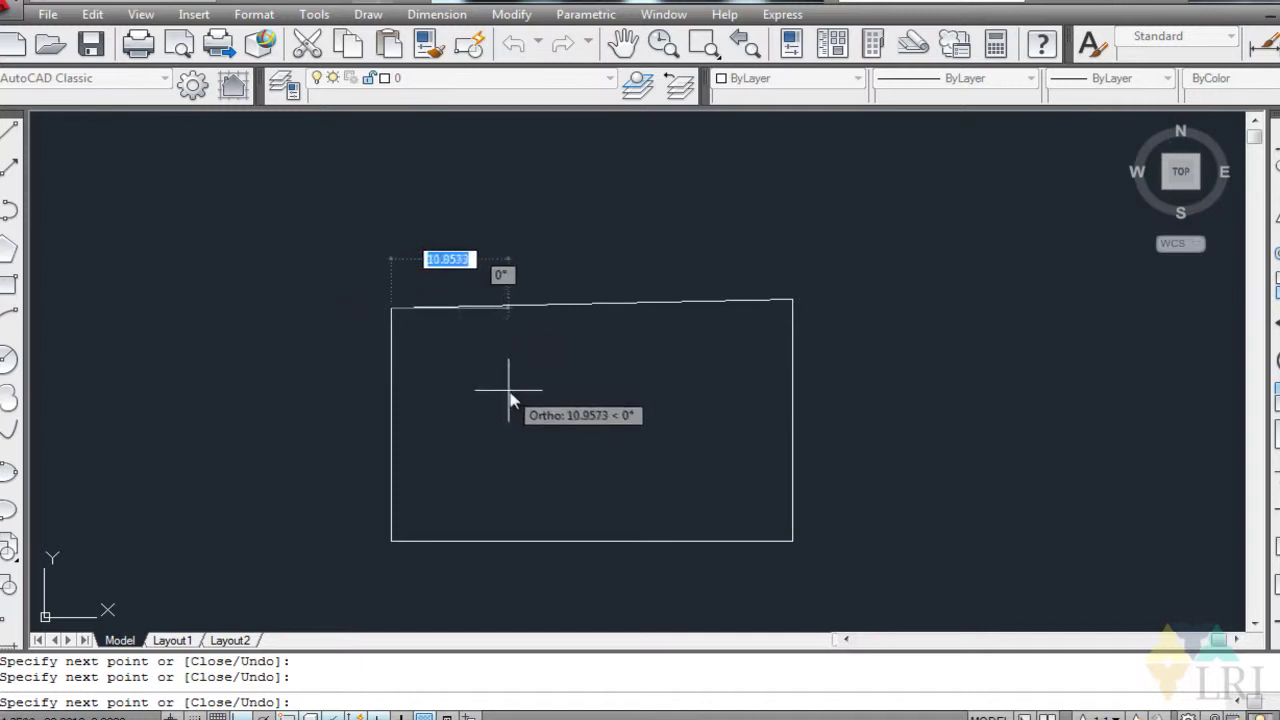
pyautogui.press('Escape')
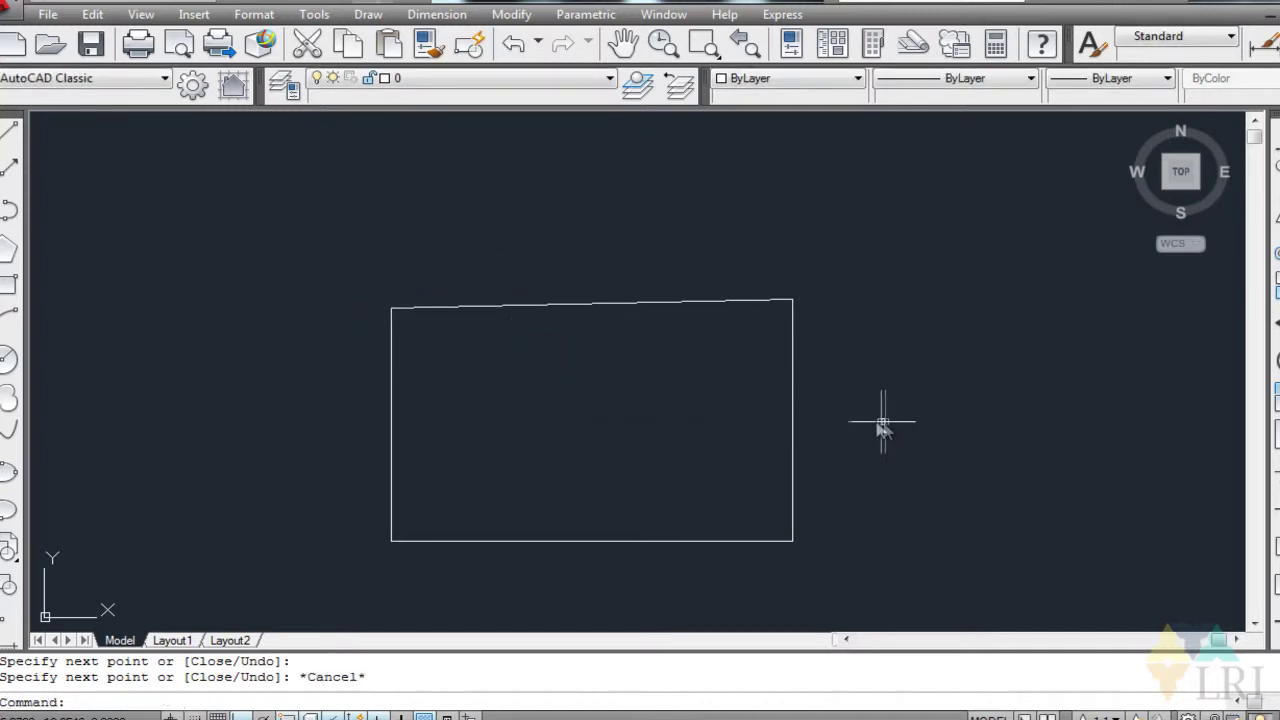
# Step: Make Apoio the current layer
pyautogui.click(566, 306)
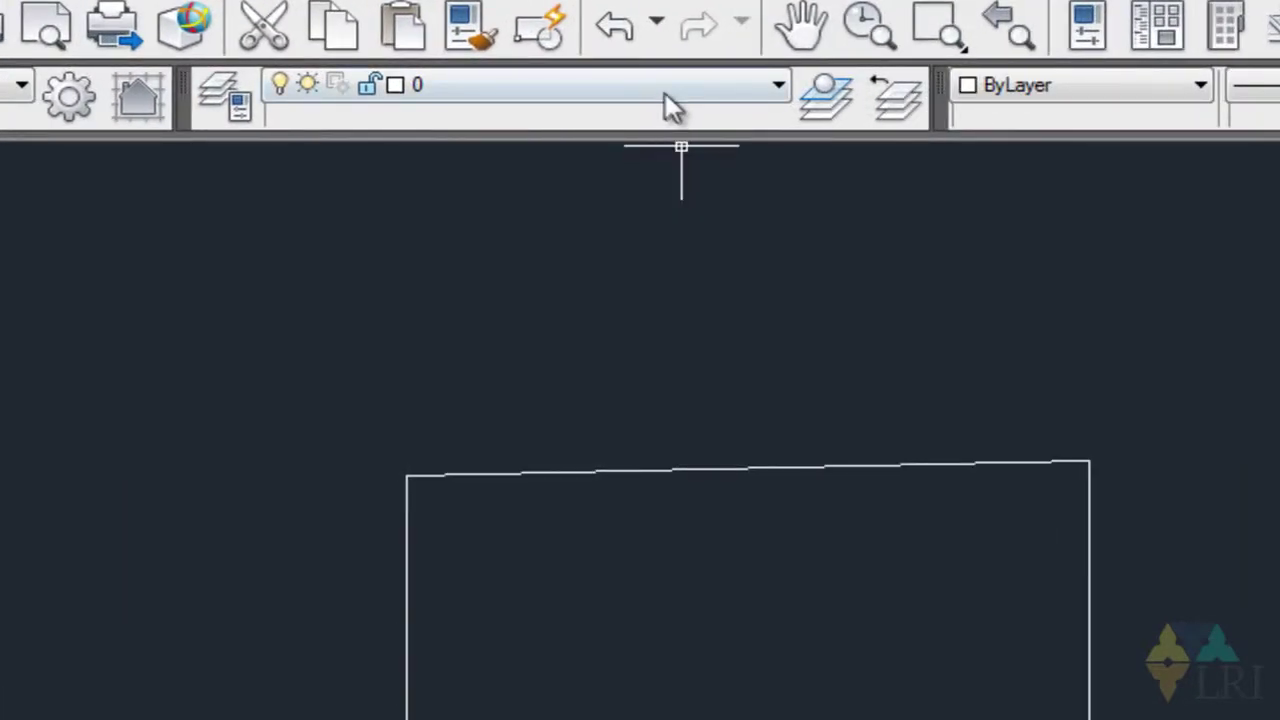
pyautogui.click(664, 92)
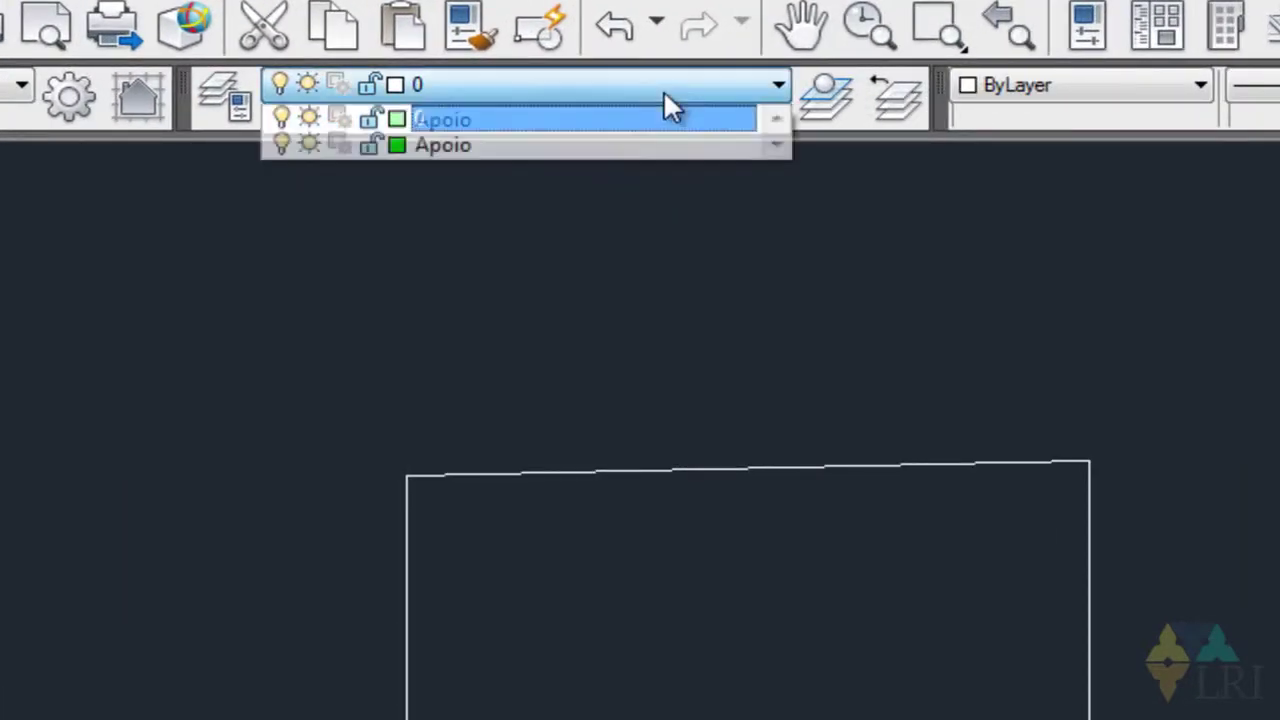
pyautogui.click(449, 148)
pyautogui.click(468, 293)
pyautogui.press('Escape')
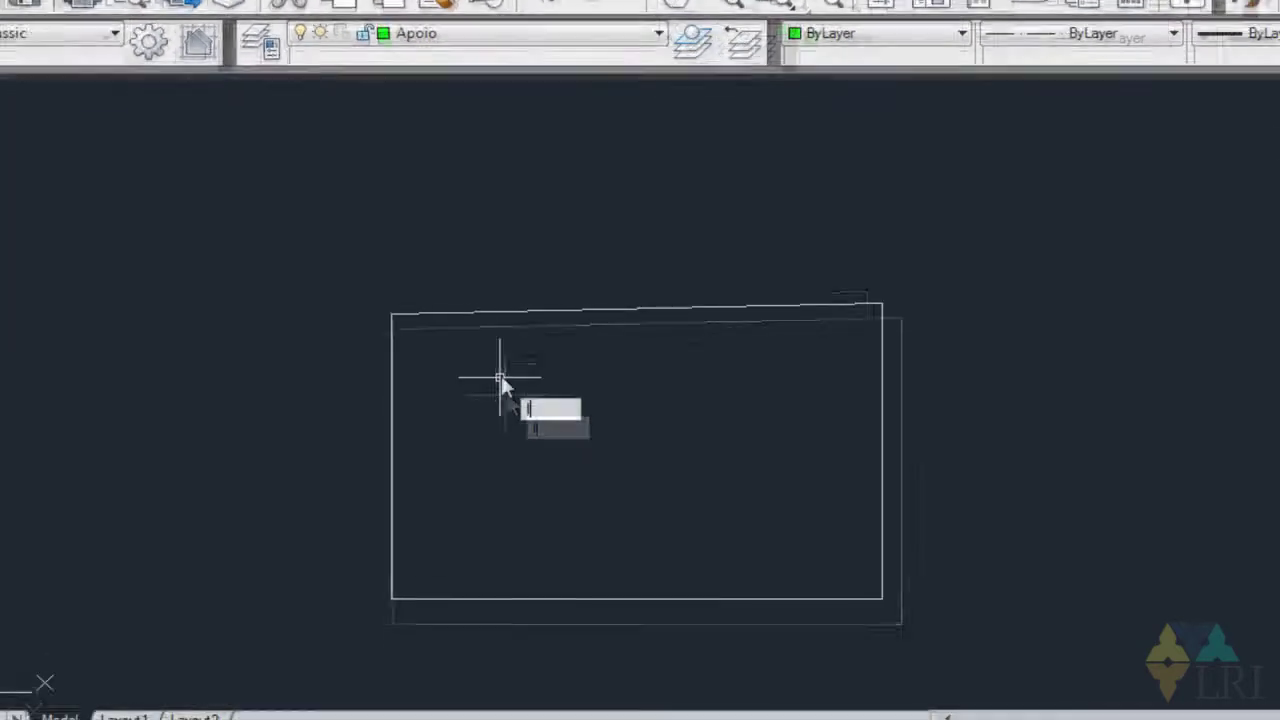
# Step: Draw a closed four-sided outline on the Apoio layer with the Line command, overlapping the upper part of the white outline
pyautogui.write('l')
pyautogui.press('Return')
pyautogui.click(490, 520)
pyautogui.click(873, 458)
pyautogui.click(873, 195)
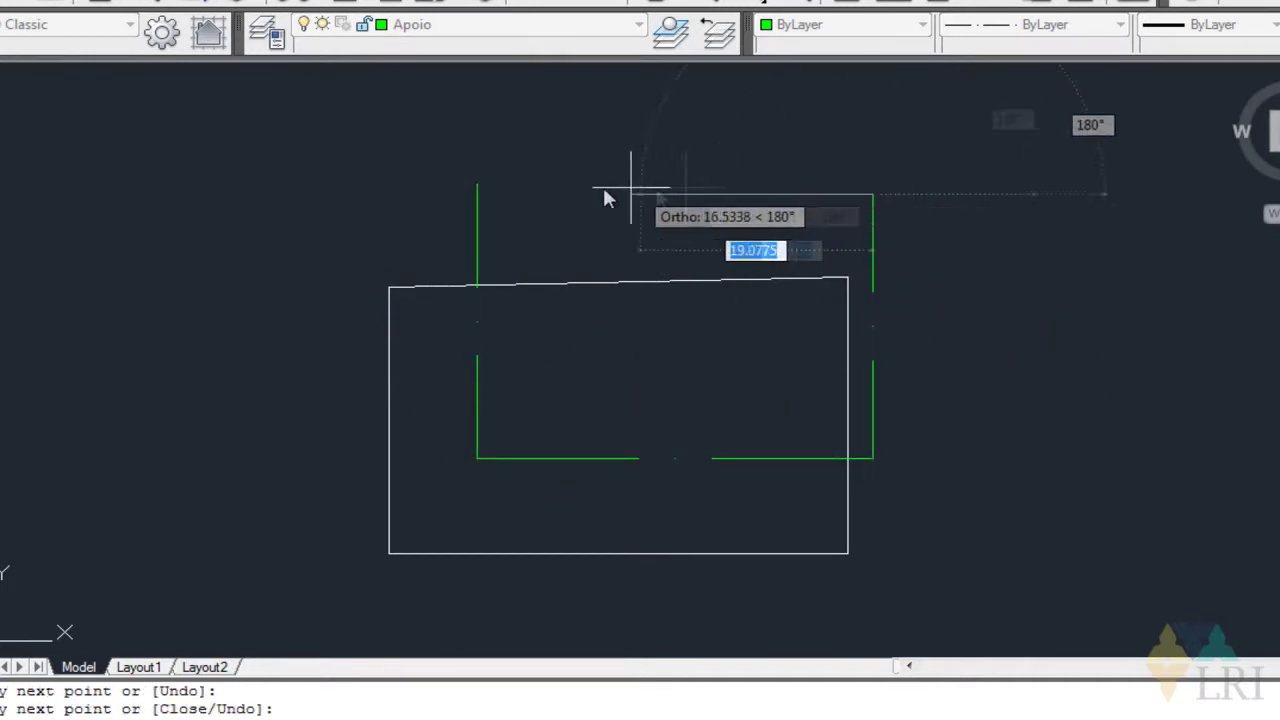
pyautogui.click(466, 183)
pyautogui.press('Escape')
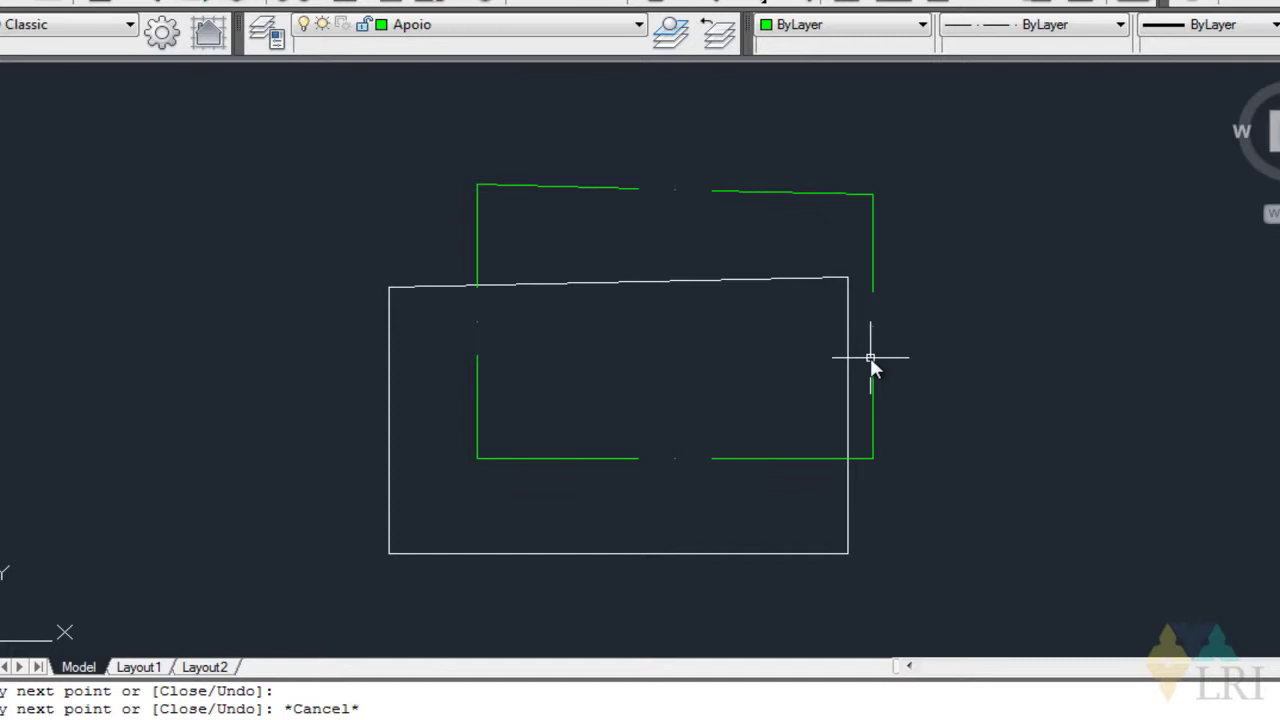
# Step: Place a point on the Apoio layer, up and to the left of both outlines
pyautogui.write('po')
pyautogui.press('Return')
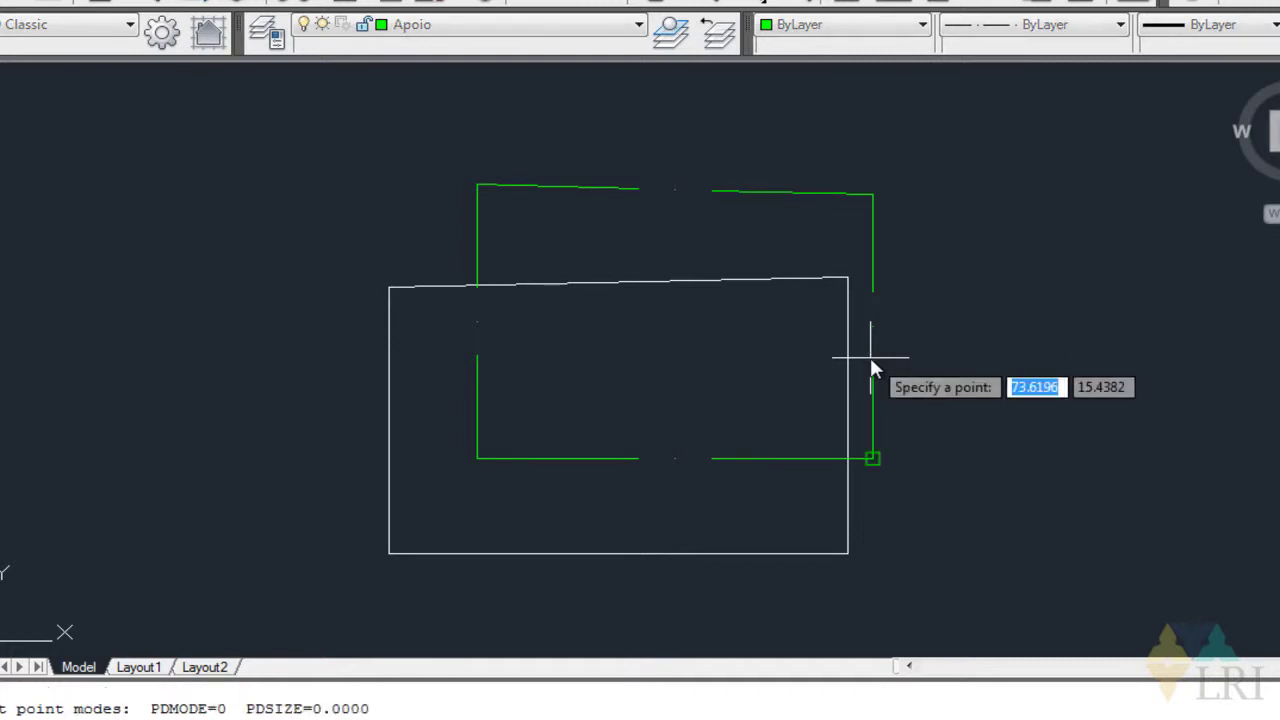
pyautogui.click(224, 191)
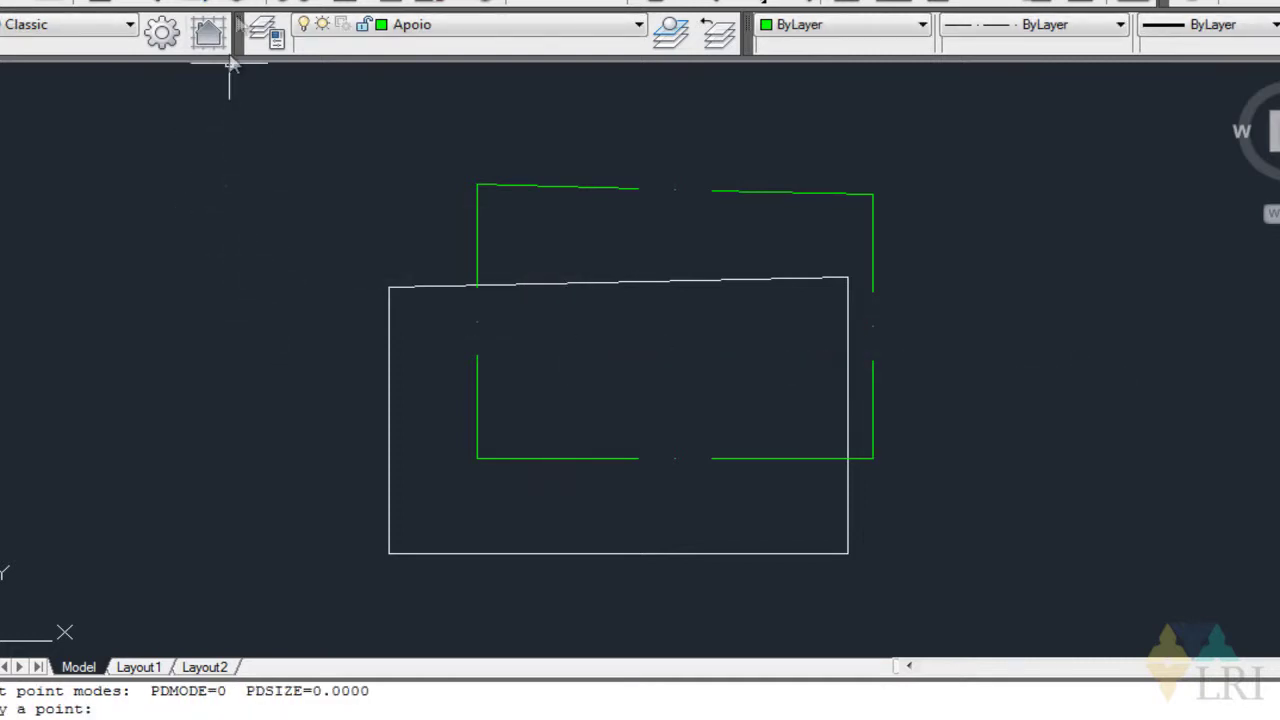
# Step: Set the point style to the symbol with an X through a combined circle and square
pyautogui.click(238, 3)
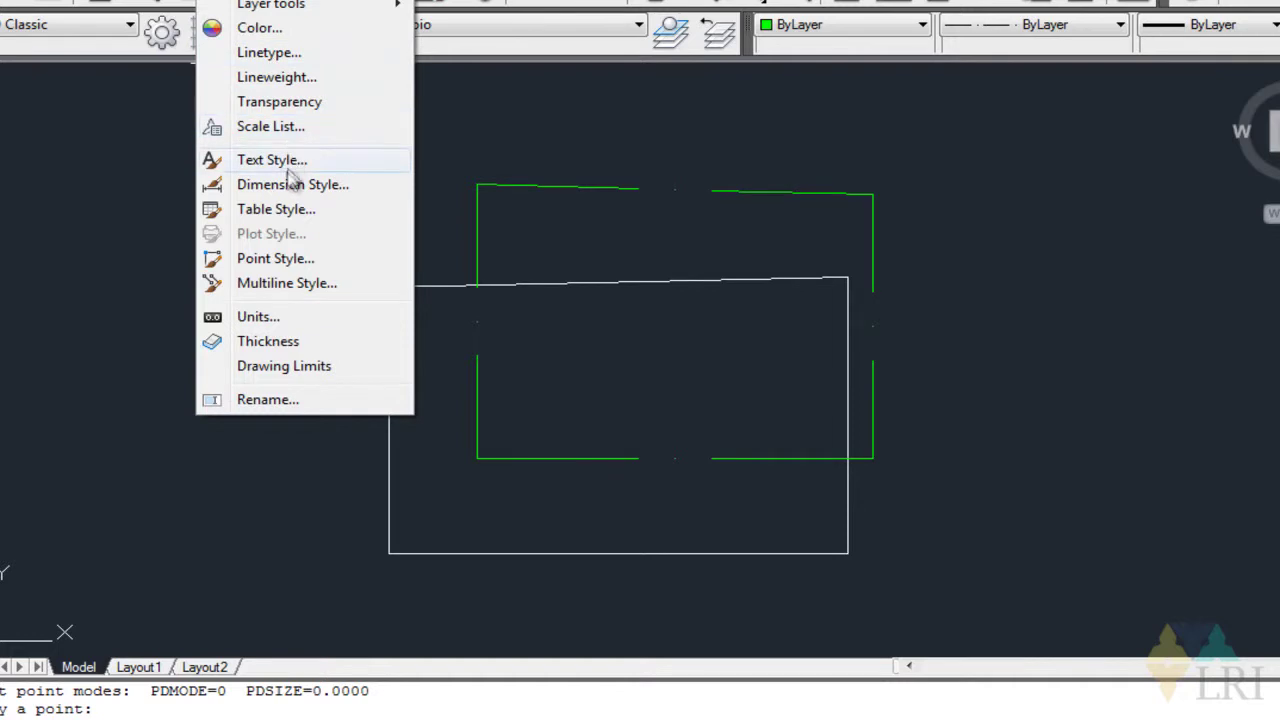
pyautogui.click(285, 258)
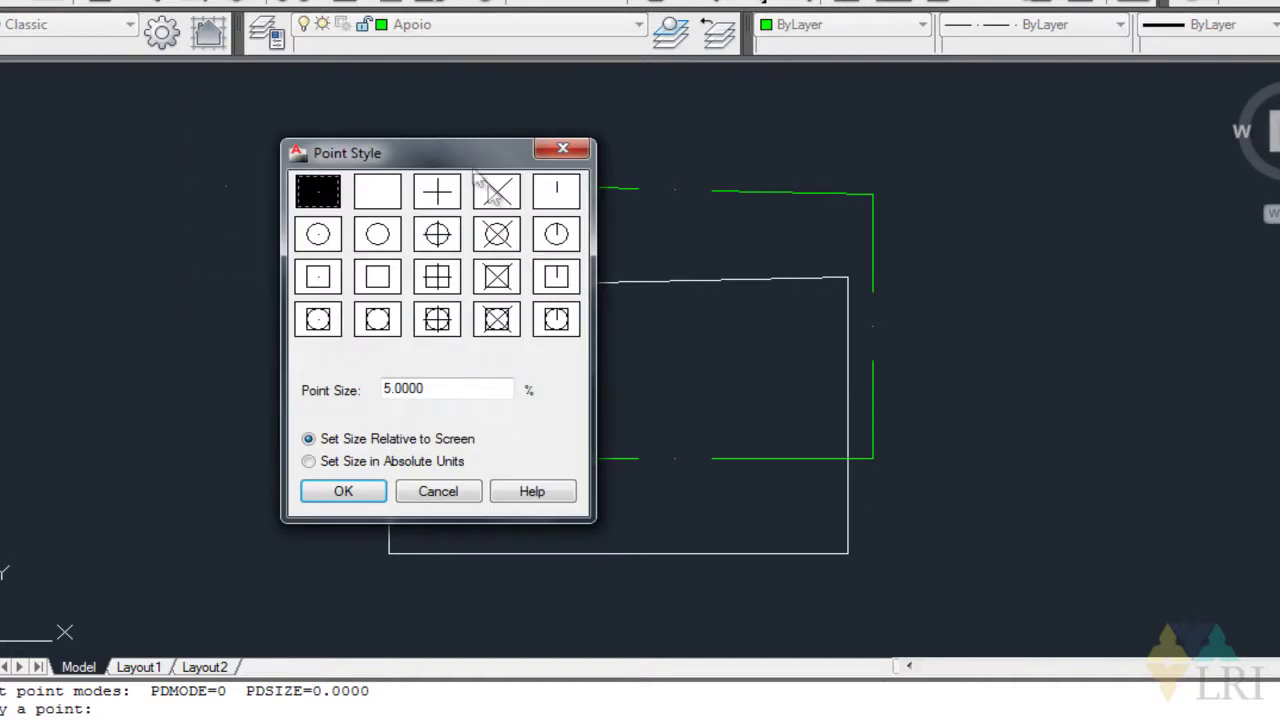
pyautogui.click(497, 318)
pyautogui.click(344, 500)
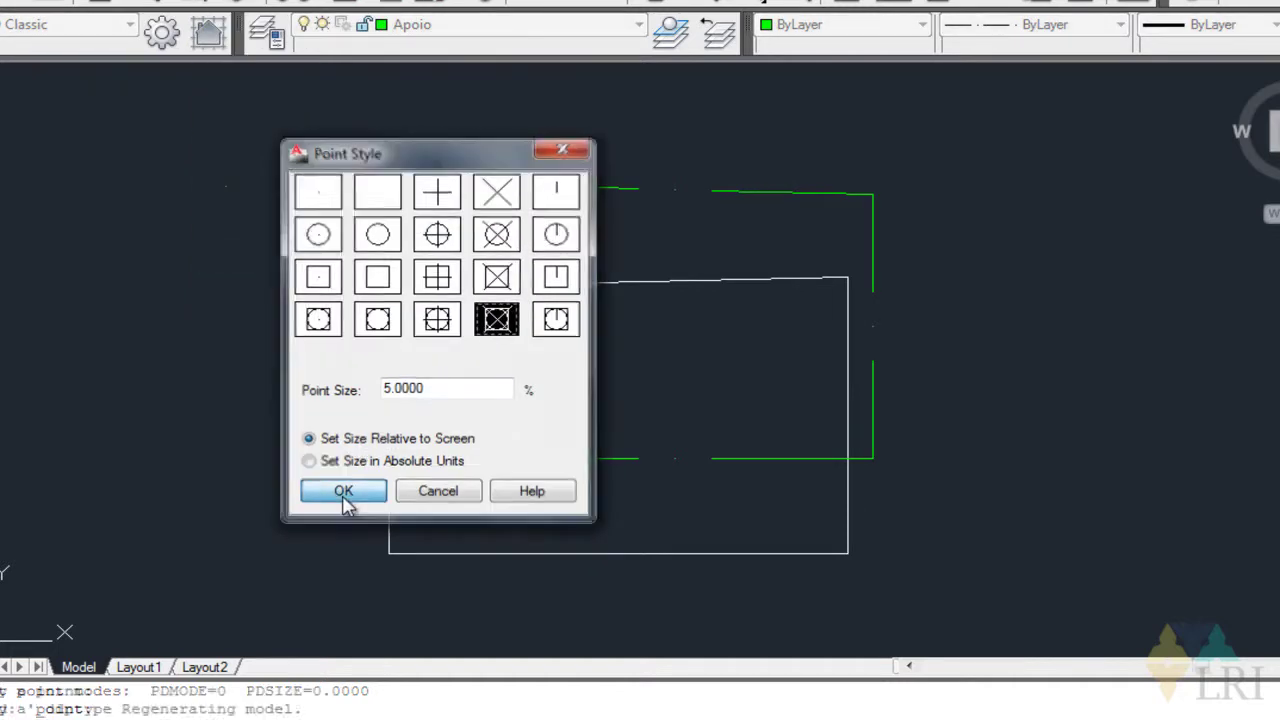
# Step: Place three more points around the outlines, at the lower left, upper right and lower right
pyautogui.write('p')
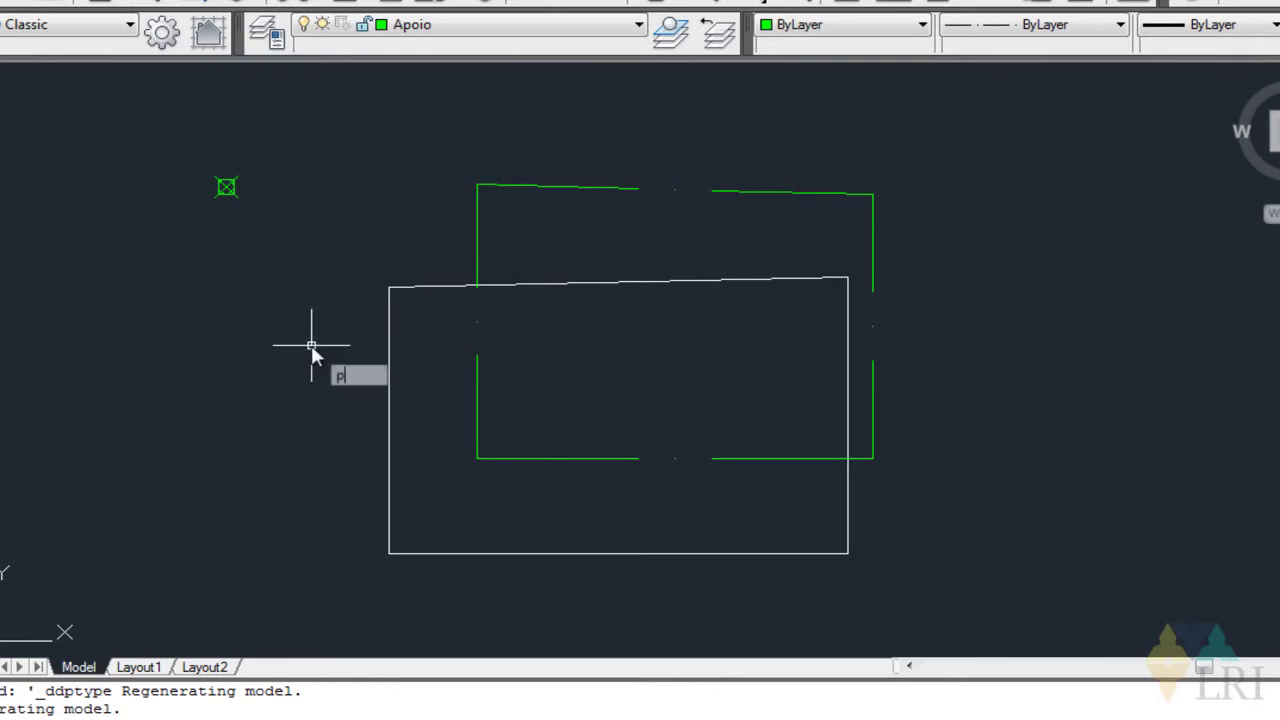
pyautogui.write('o')
pyautogui.press('Return')
pyautogui.click(199, 525)
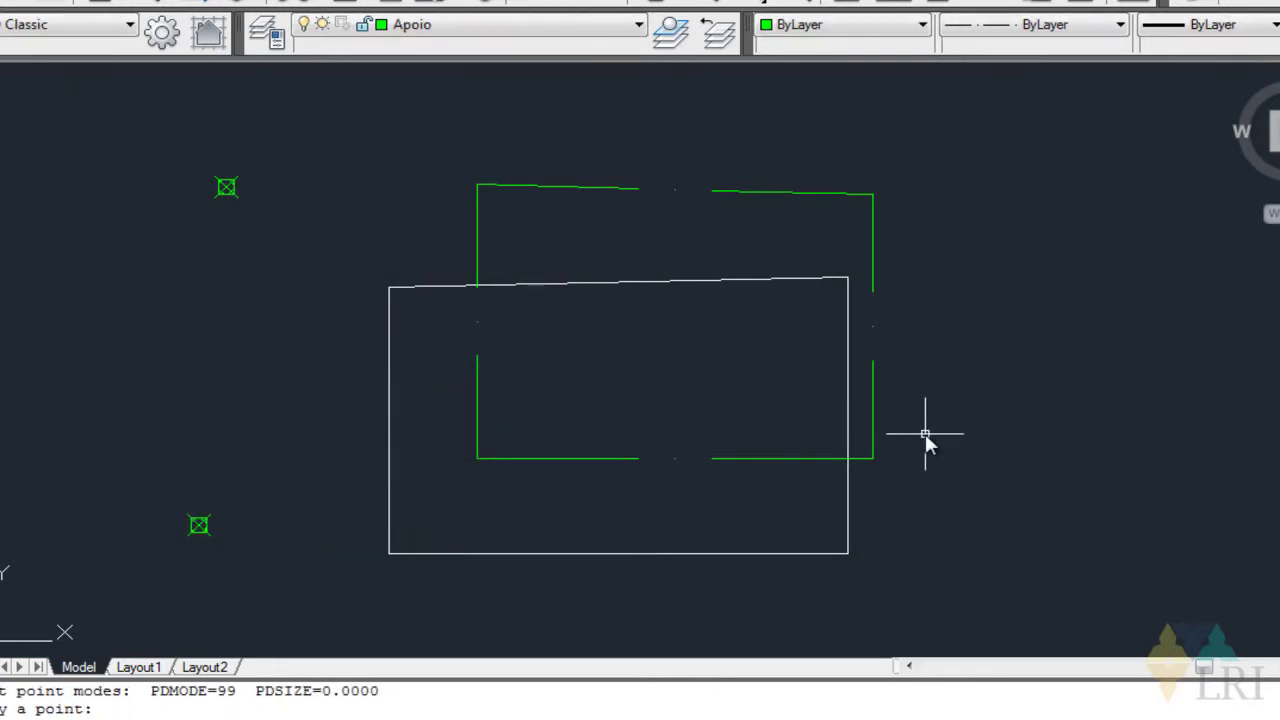
pyautogui.click(973, 203)
pyautogui.press('Return')
pyautogui.click(988, 495)
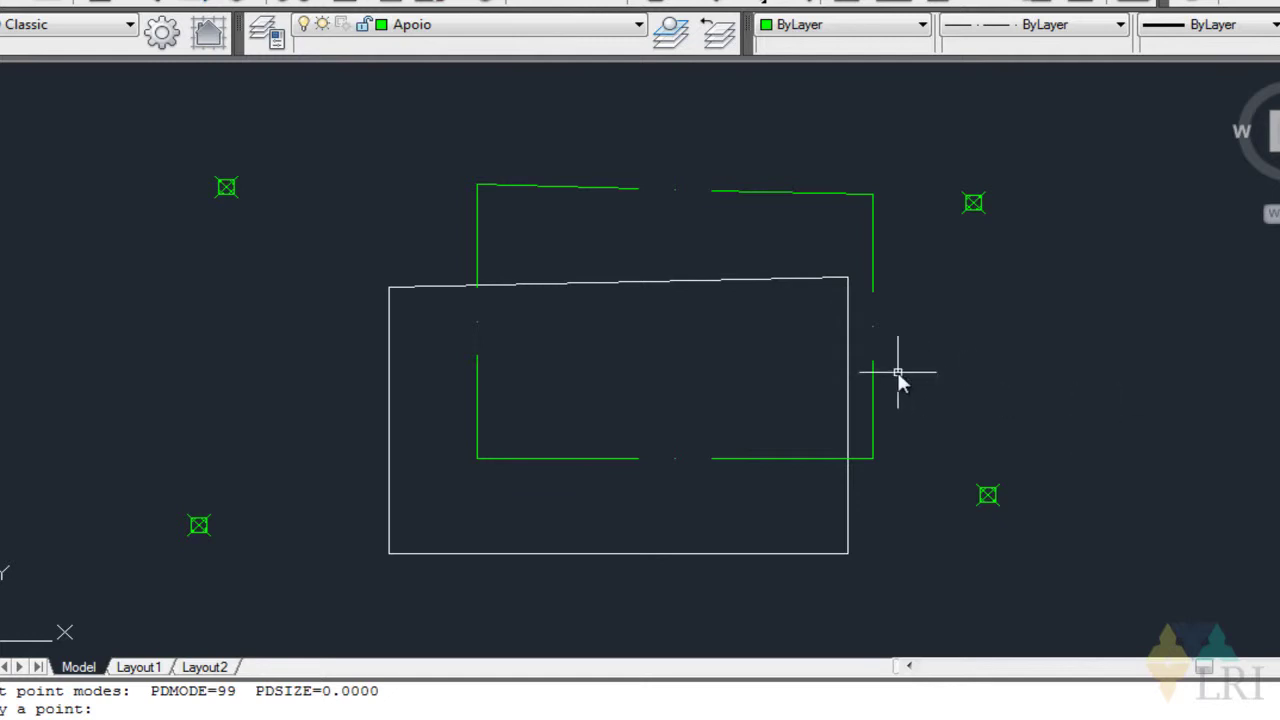
# Step: Make layer 0 current and draw a closed four-sided outline connecting the four points with the Line command
pyautogui.click(562, 27)
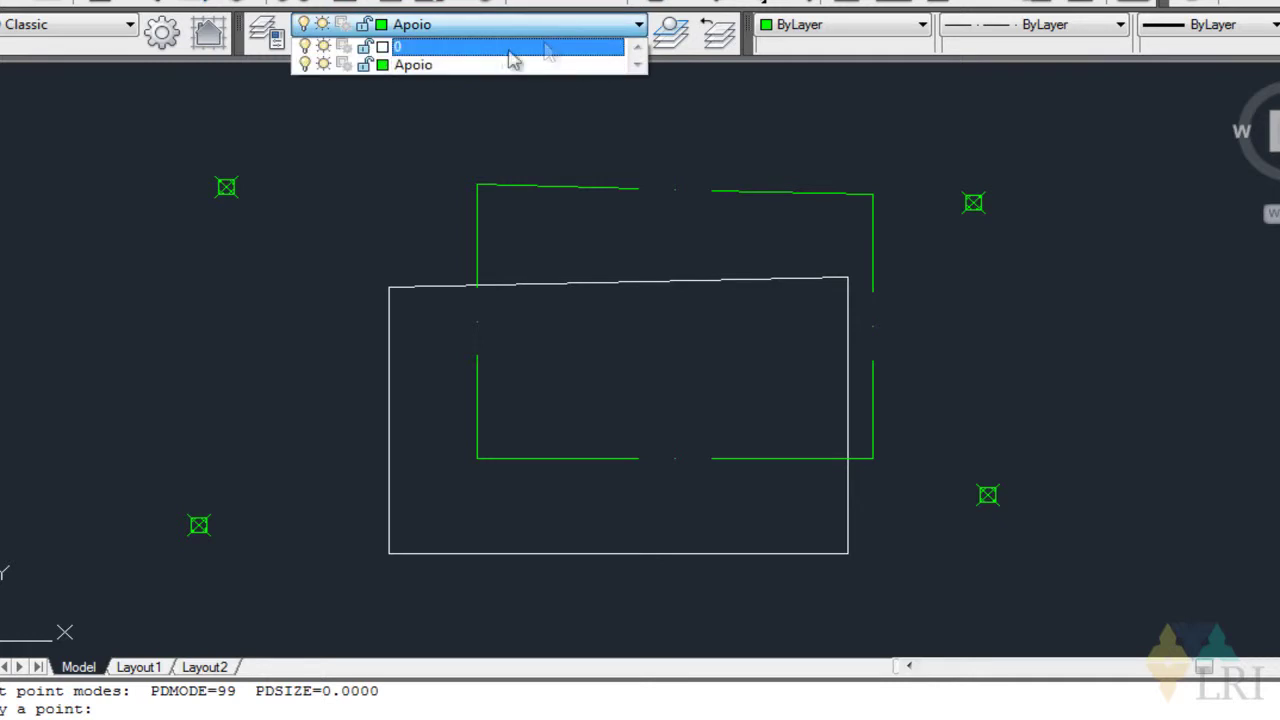
pyautogui.click(412, 47)
pyautogui.write('l')
pyautogui.press('Return')
pyautogui.click(228, 189)
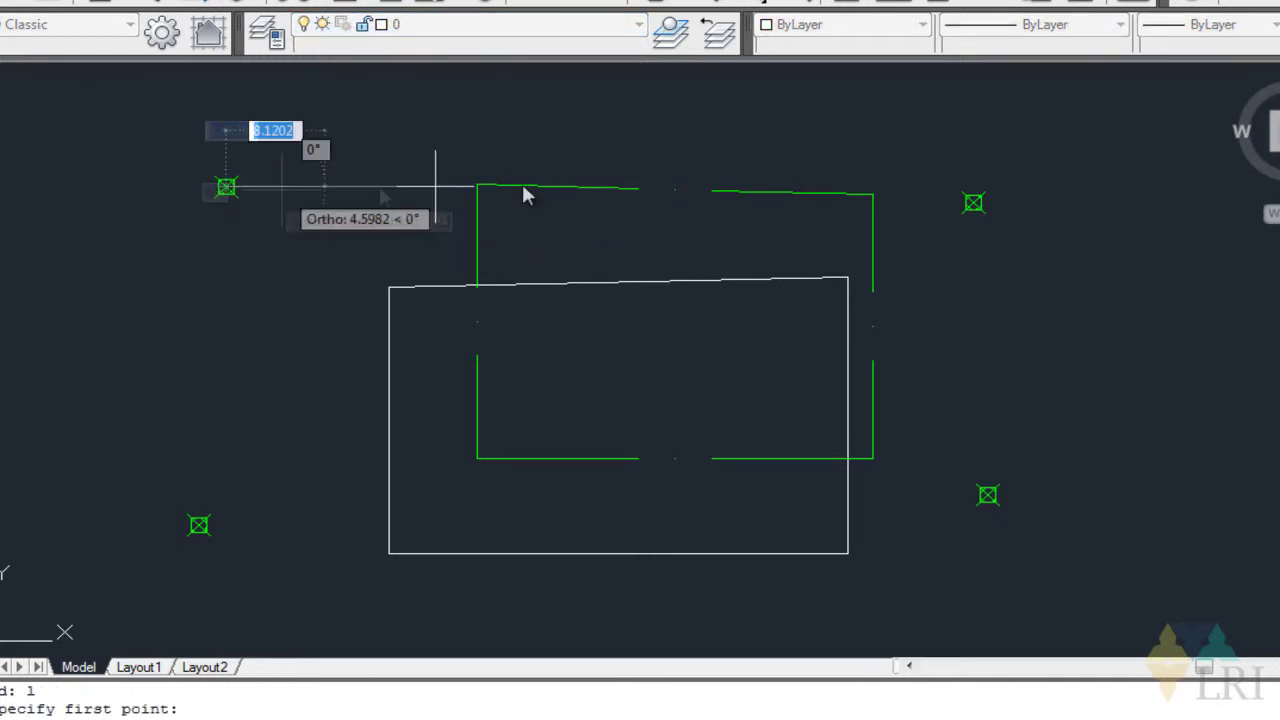
pyautogui.click(991, 276)
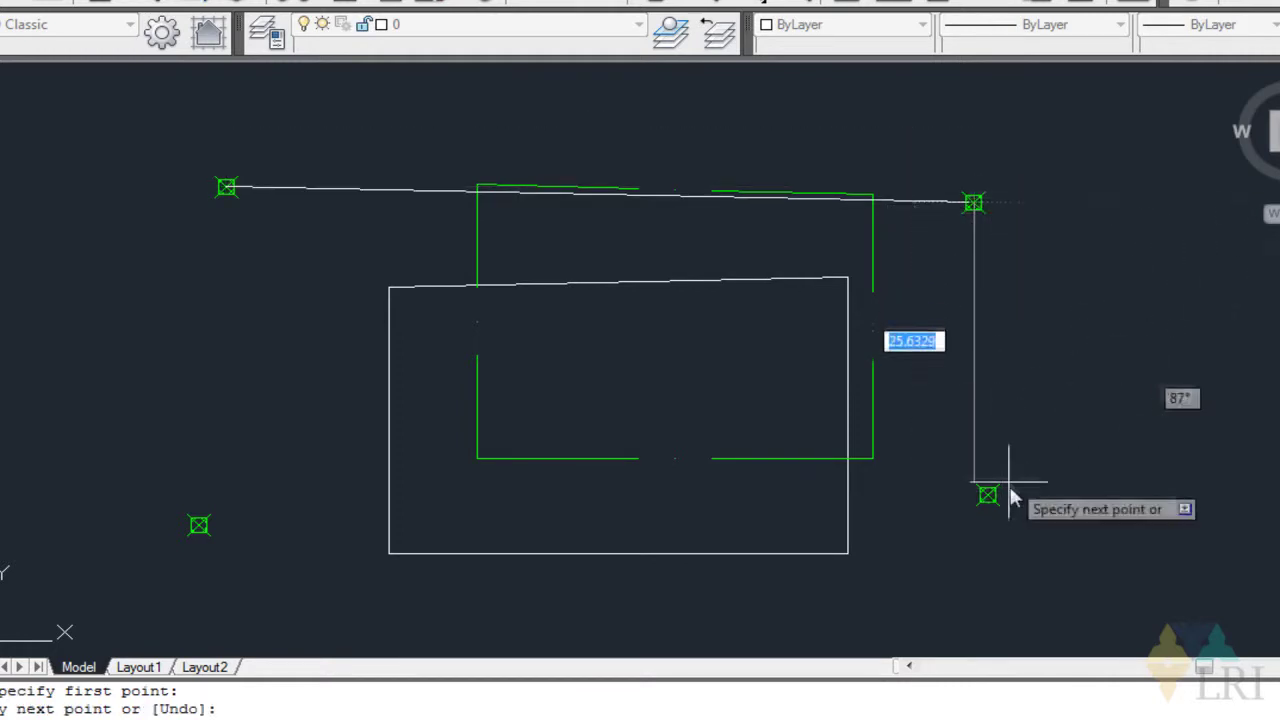
pyautogui.click(987, 494)
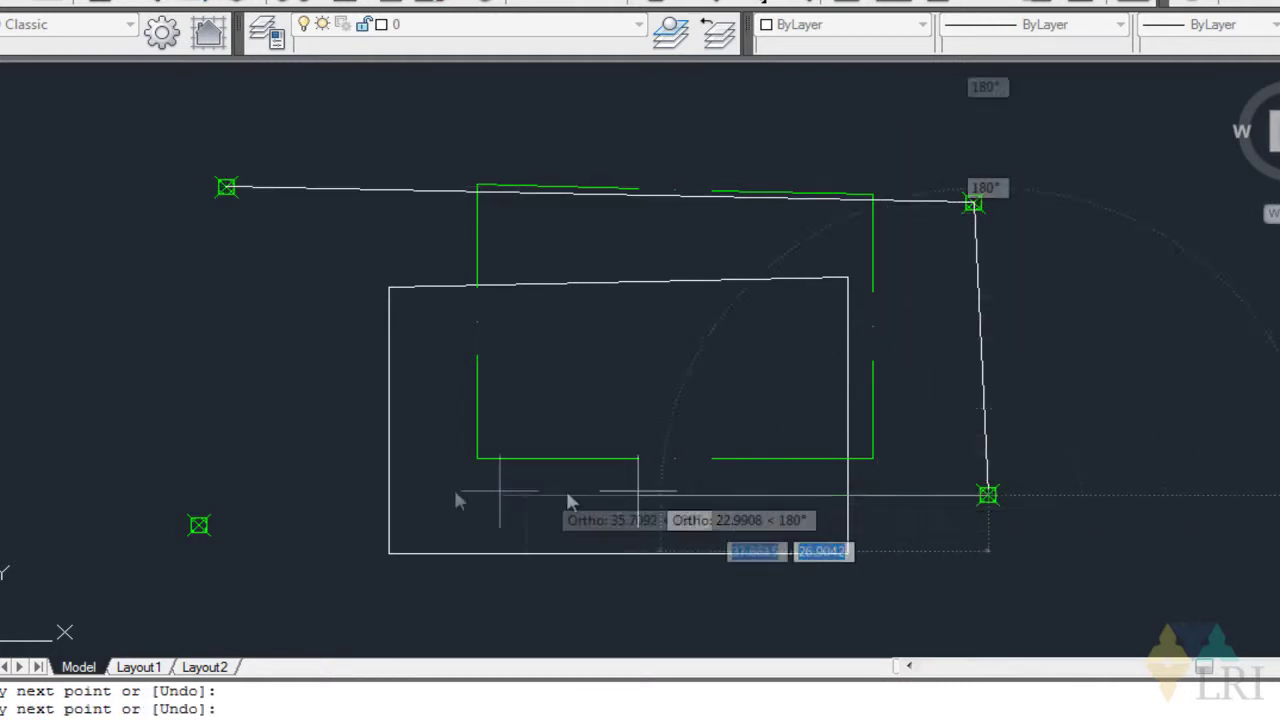
pyautogui.click(200, 526)
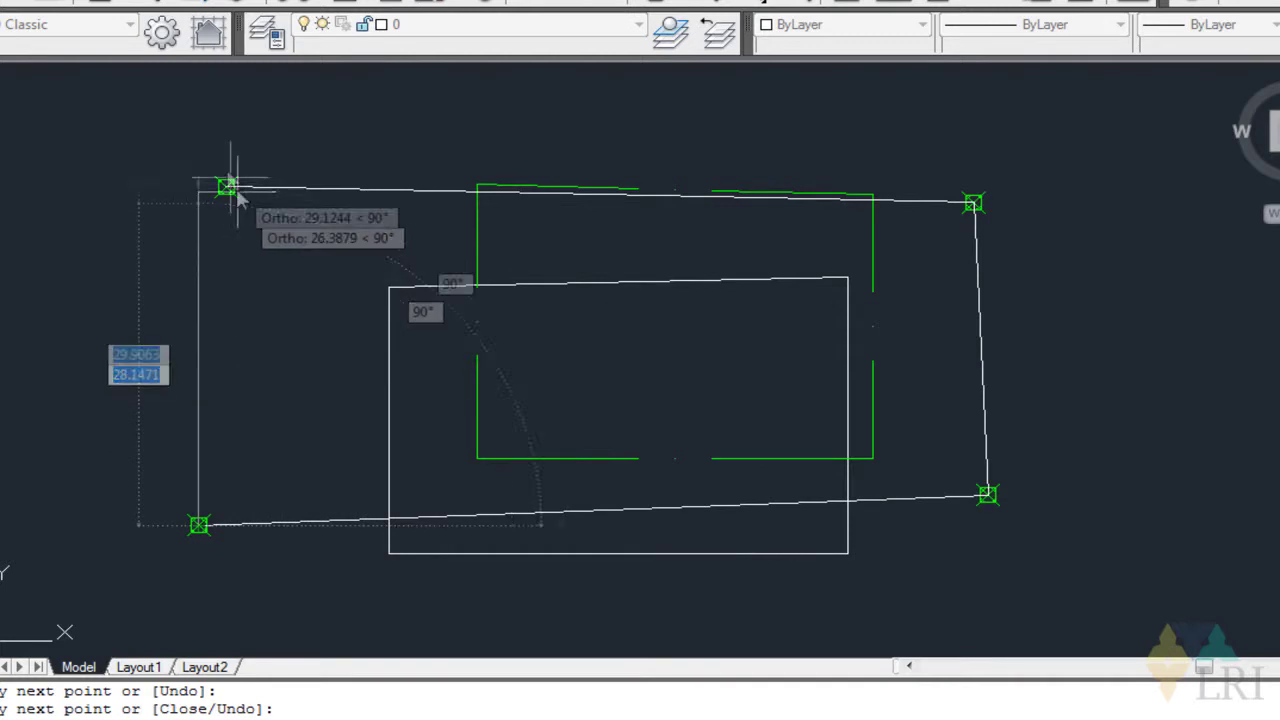
pyautogui.click(227, 188)
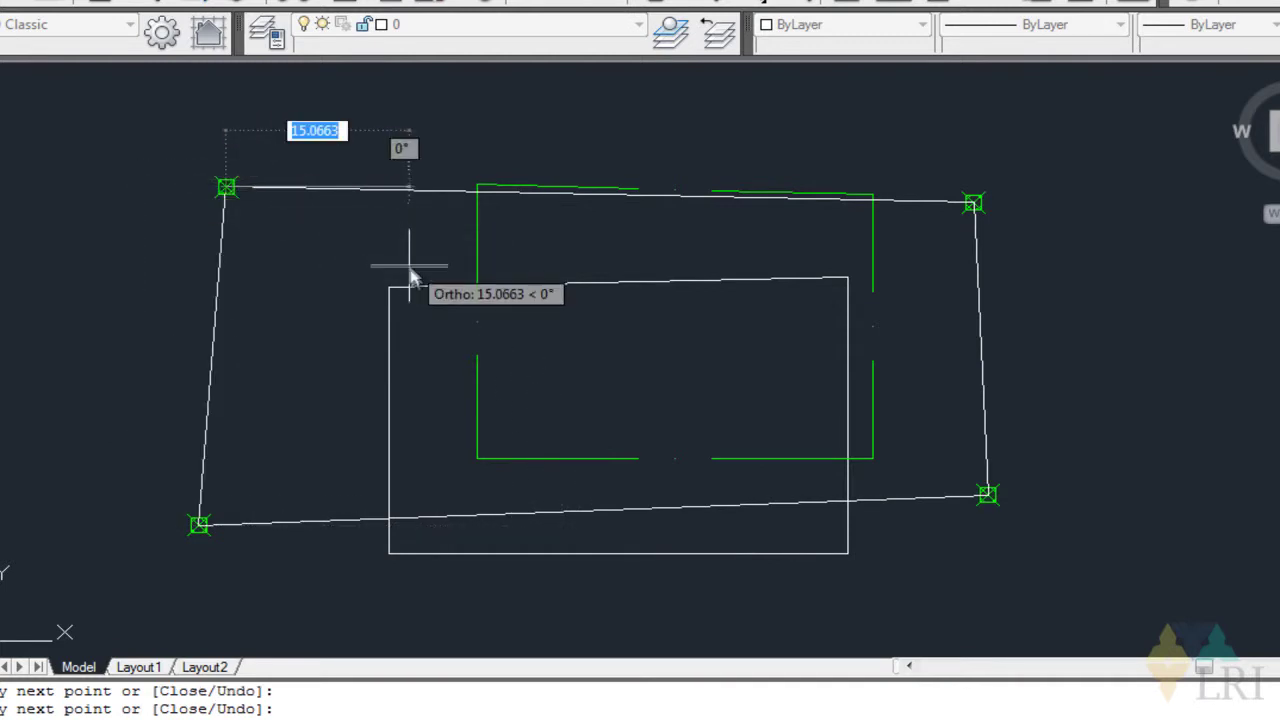
pyautogui.press('Escape')
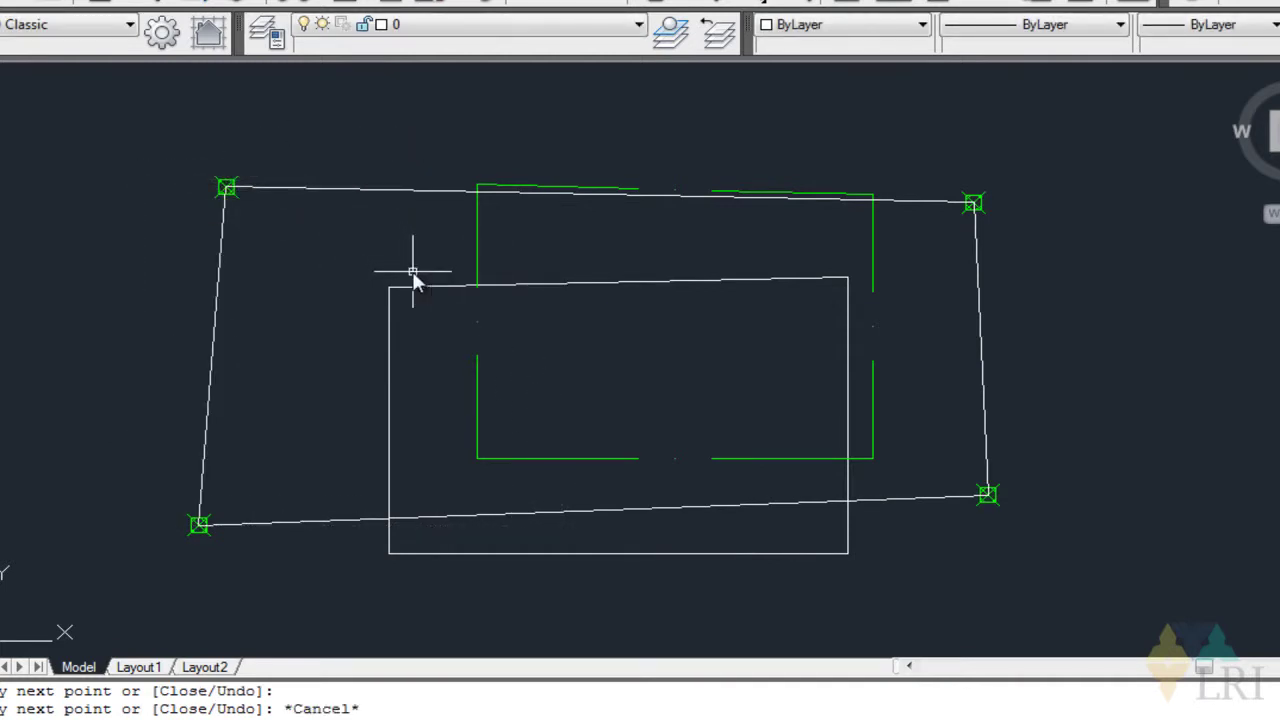
# Step: Turn the Apoio layer off and back on
pyautogui.click(453, 25)
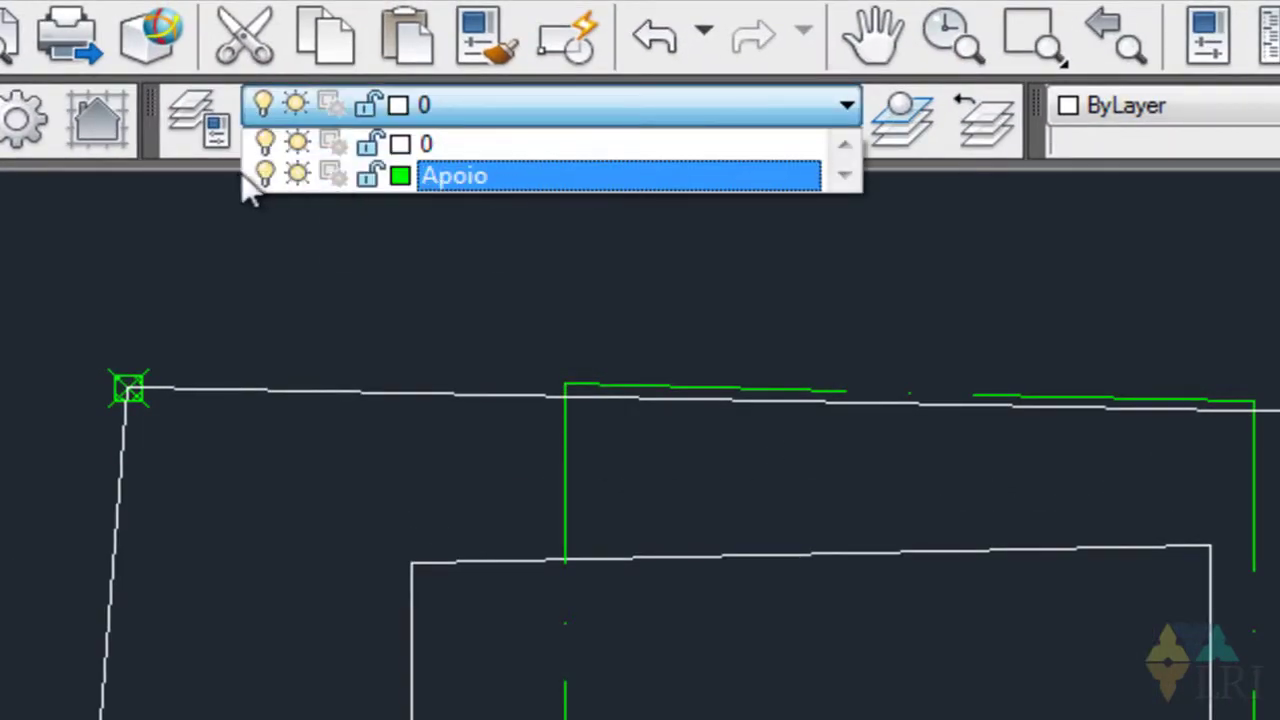
pyautogui.click(663, 245)
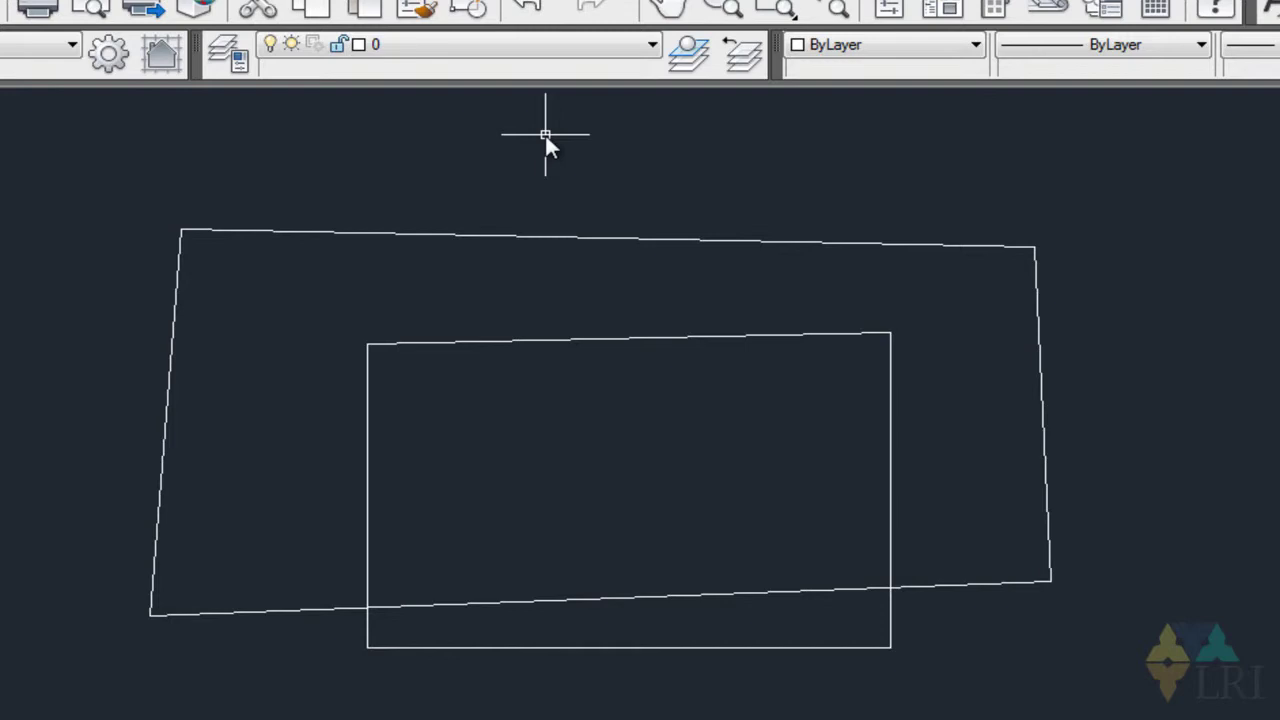
pyautogui.click(652, 44)
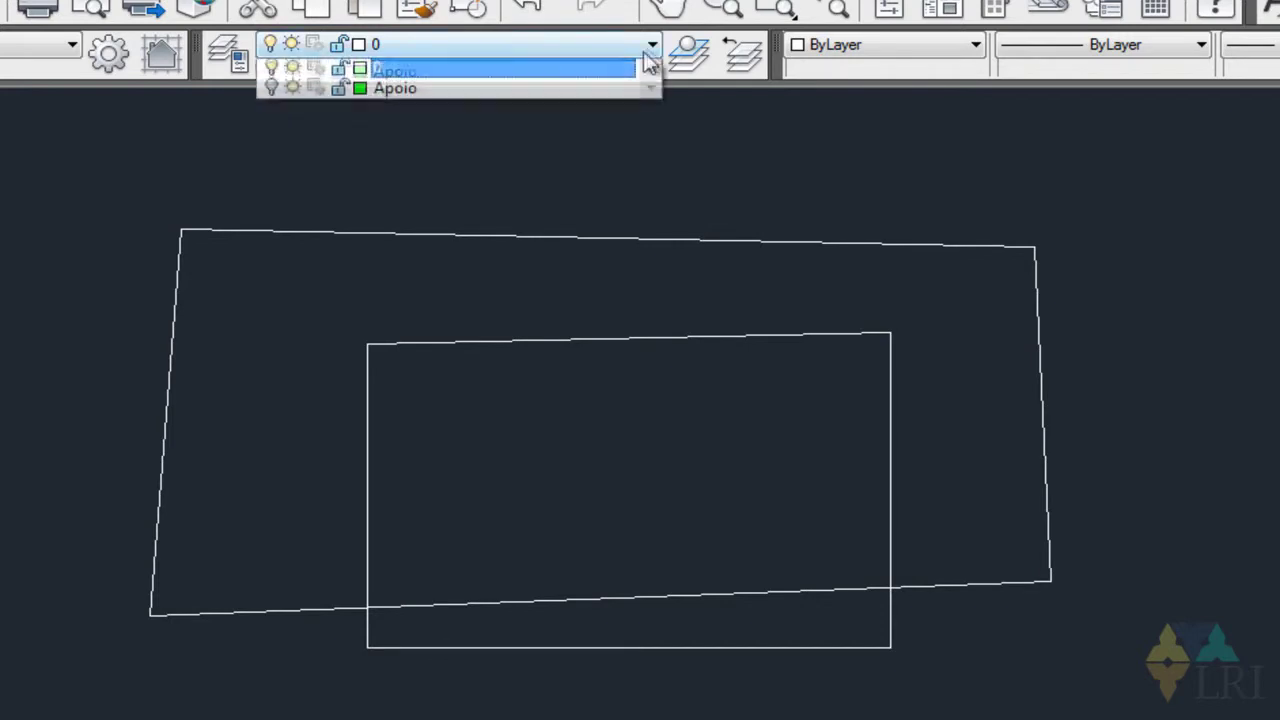
pyautogui.click(470, 234)
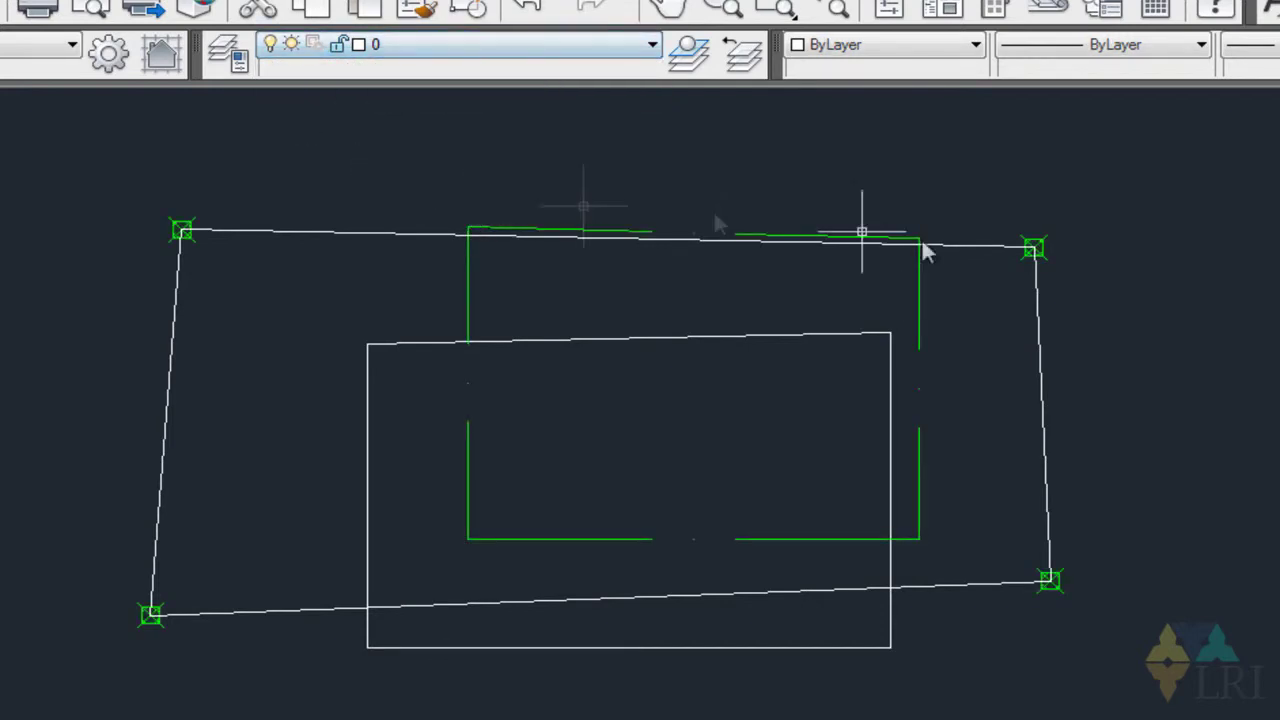
# Step: Delete the lines and points caught by a crossing selection over the right part of the drawing, and undo the deletion
pyautogui.click(1146, 214)
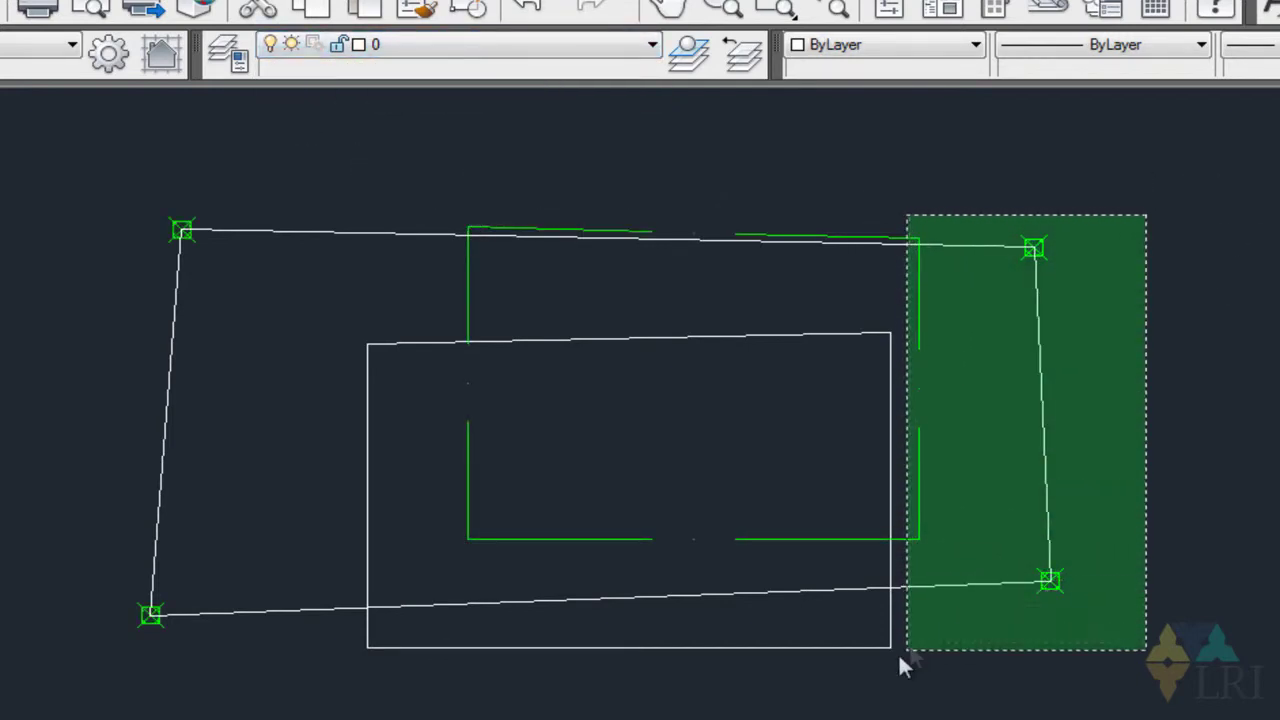
pyautogui.click(648, 708)
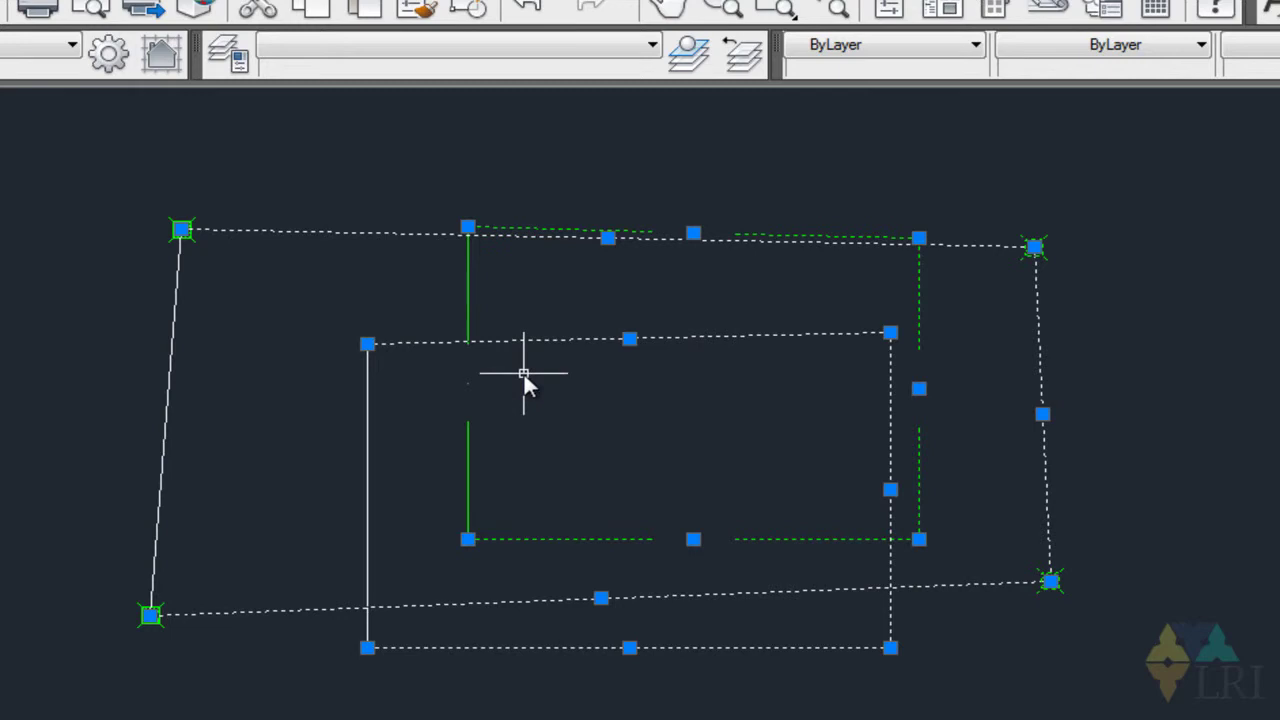
pyautogui.press('Delete')
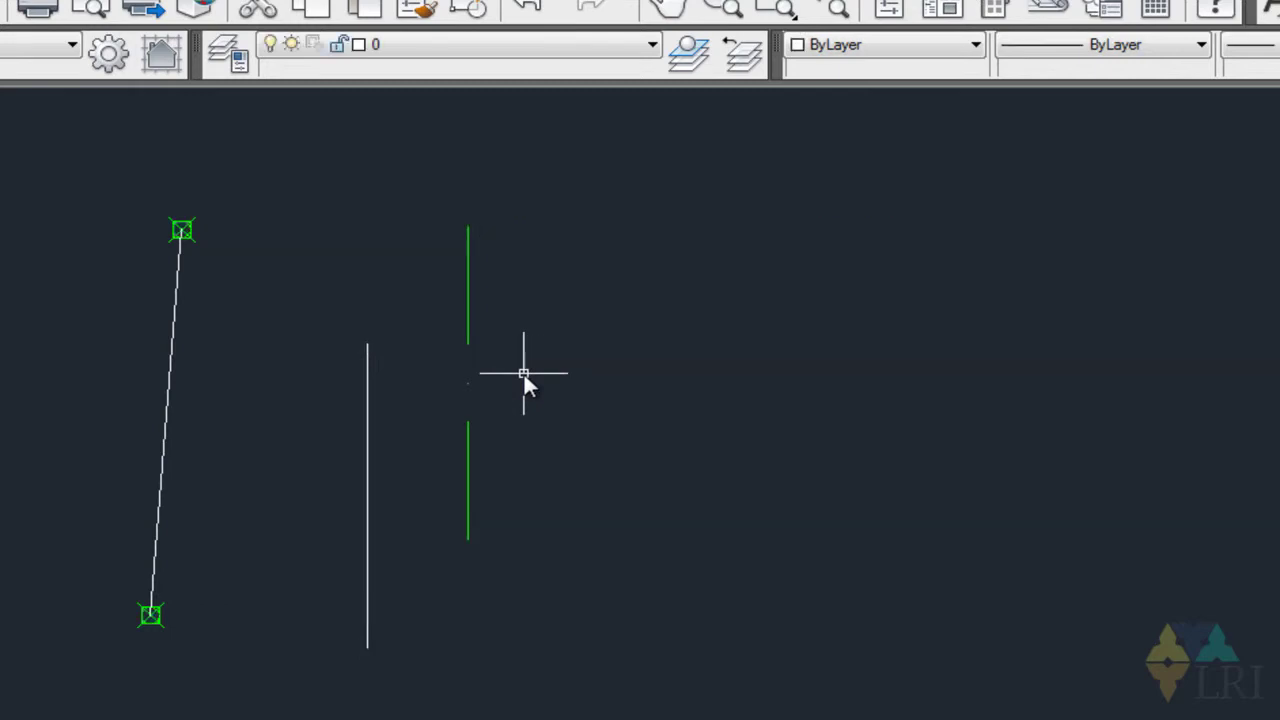
pyautogui.hotkey('ctrl', 'z')
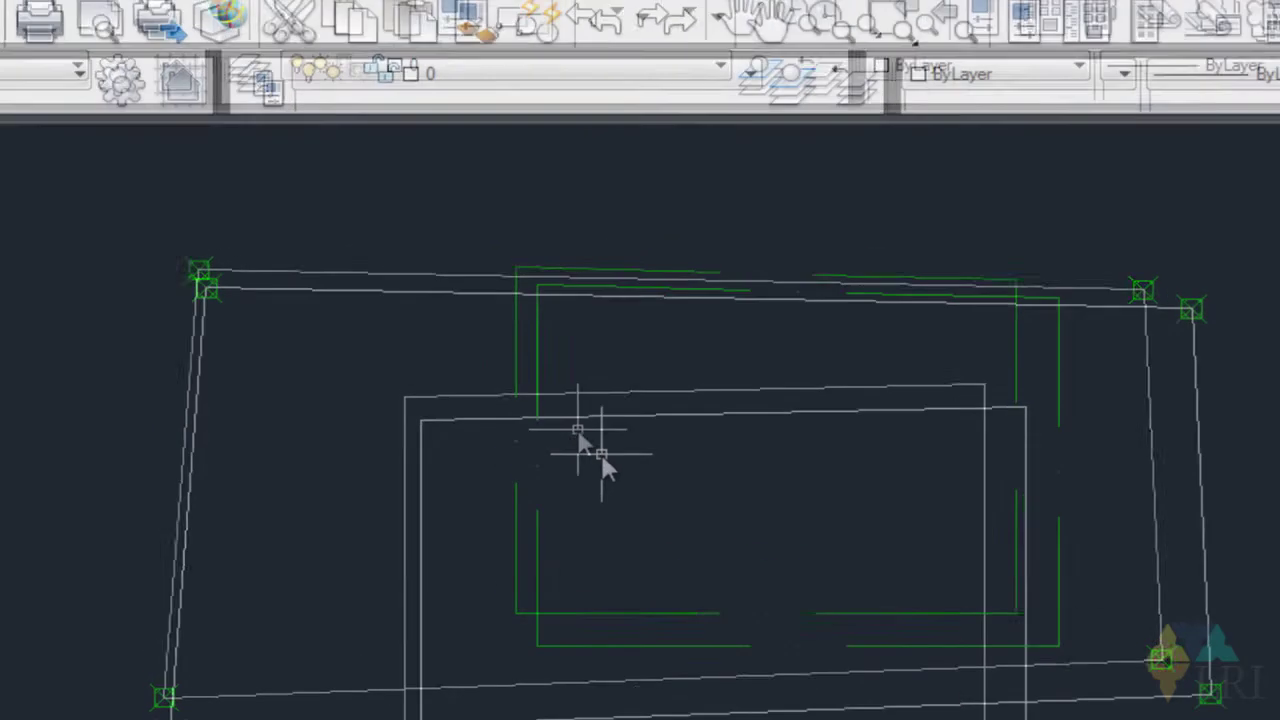
# Step: Lock the Apoio layer
pyautogui.click(598, 141)
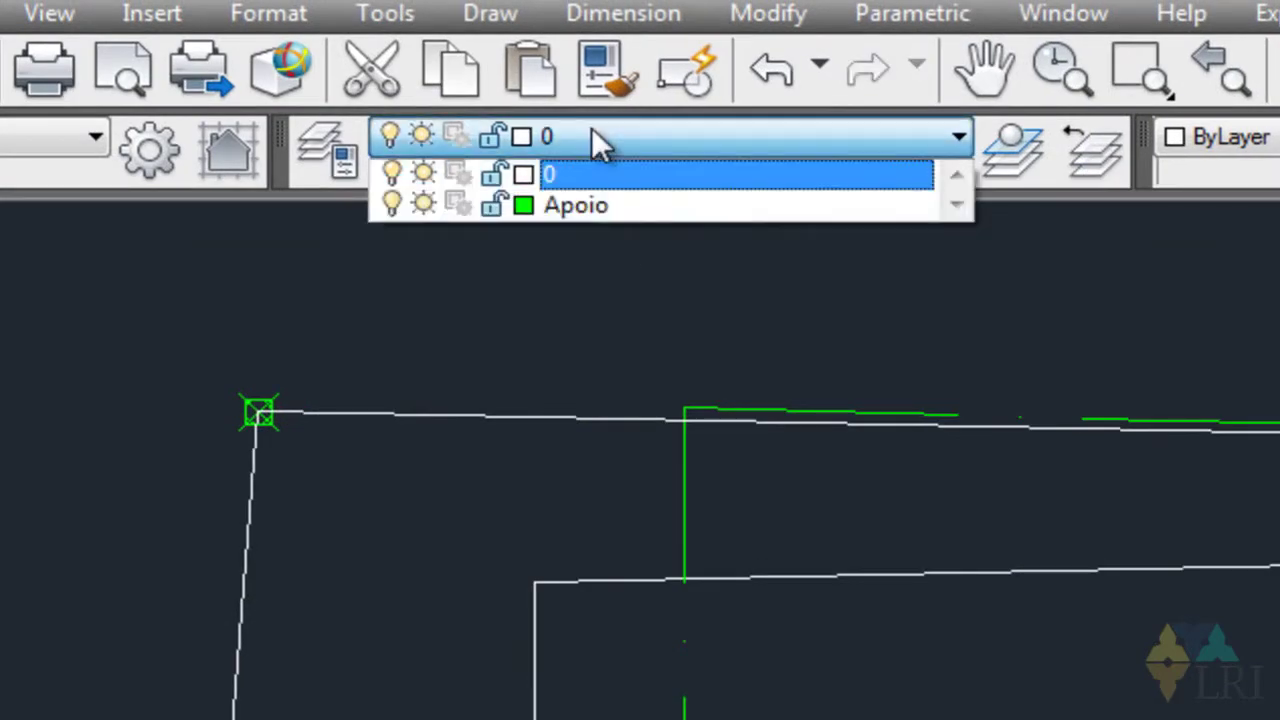
pyautogui.click(494, 208)
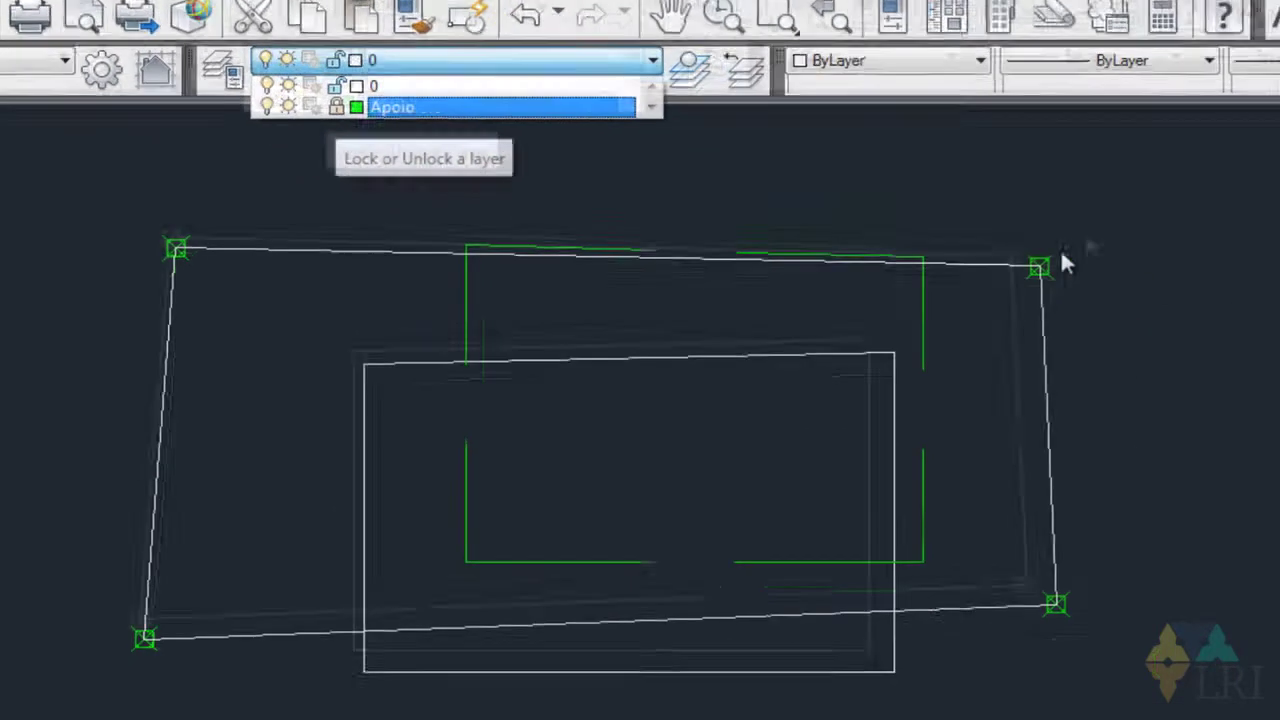
pyautogui.click(1154, 217)
# Step: With Apoio locked, try deleting everything crossed by a selection over the right part of the drawing, and undo the deletion
pyautogui.click(1169, 177)
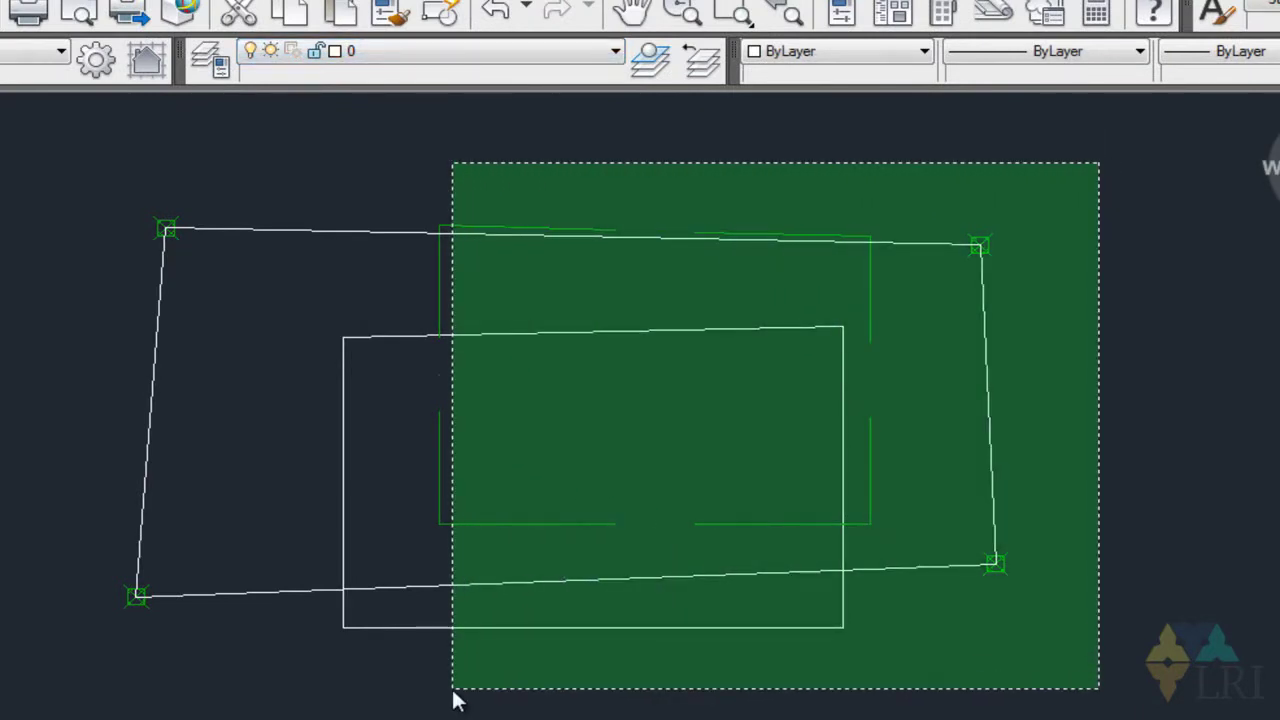
pyautogui.click(453, 700)
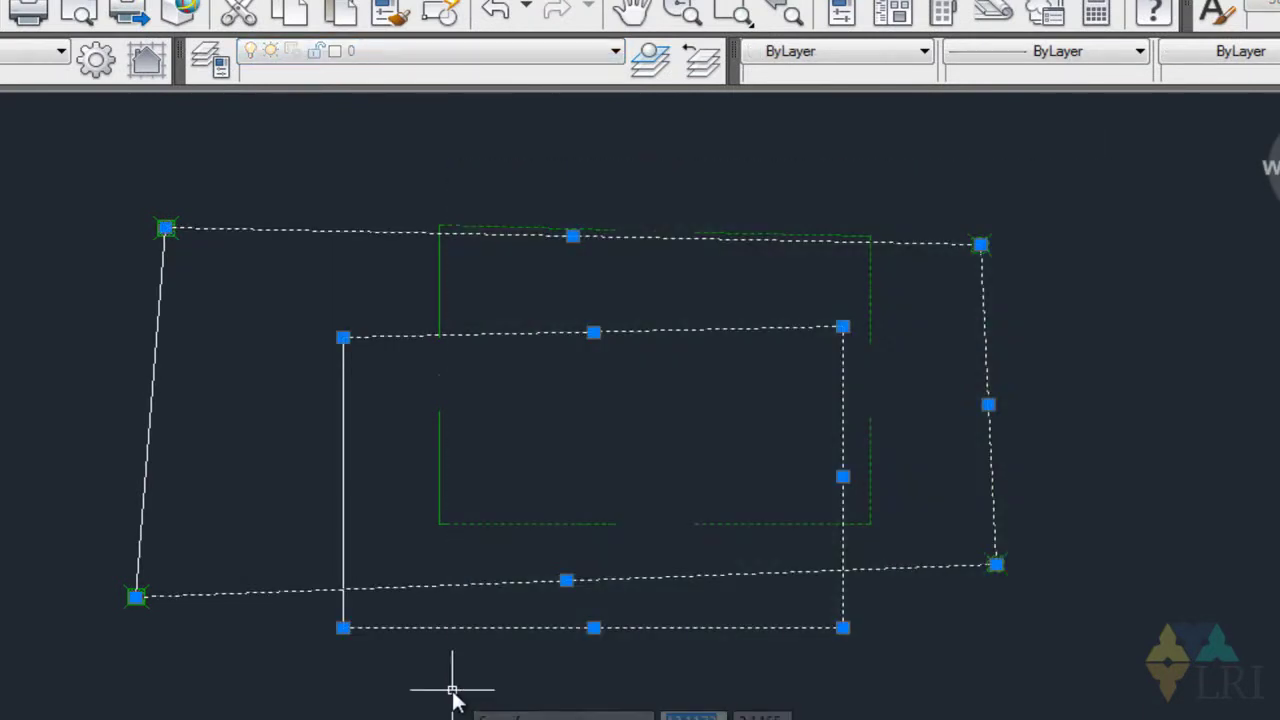
pyautogui.press('Delete')
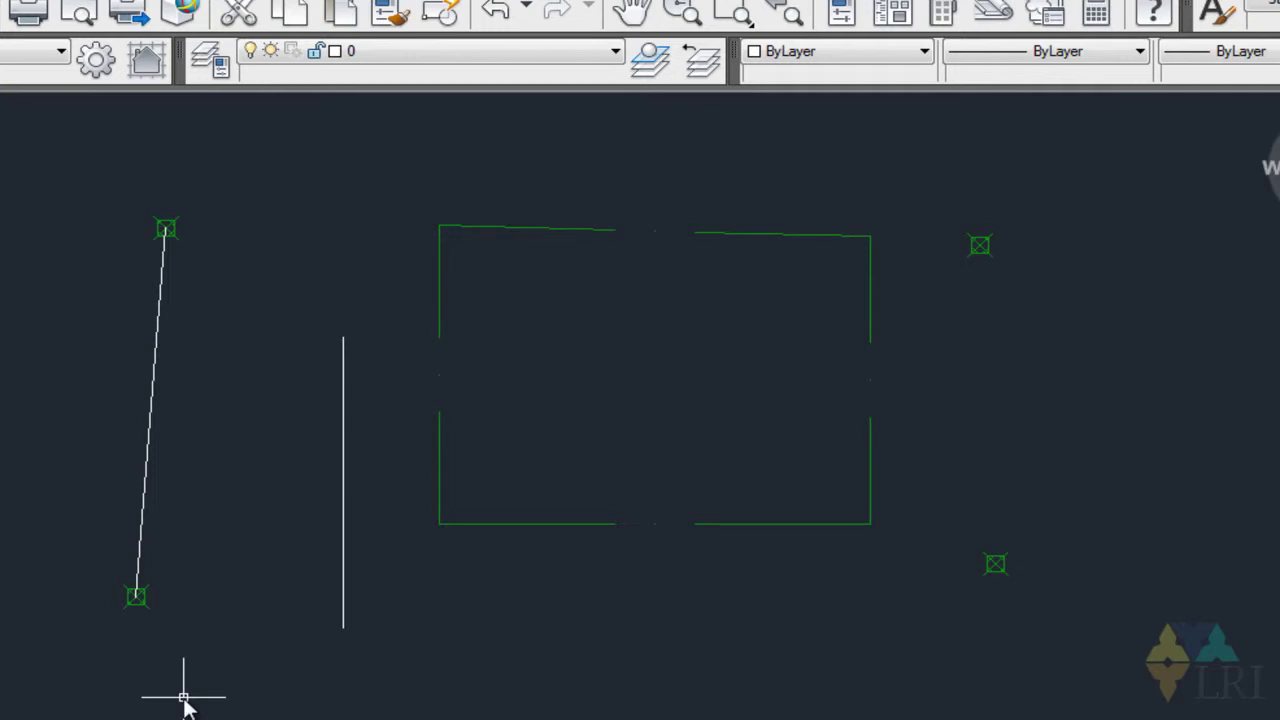
pyautogui.hotkey('ctrl', 'z')
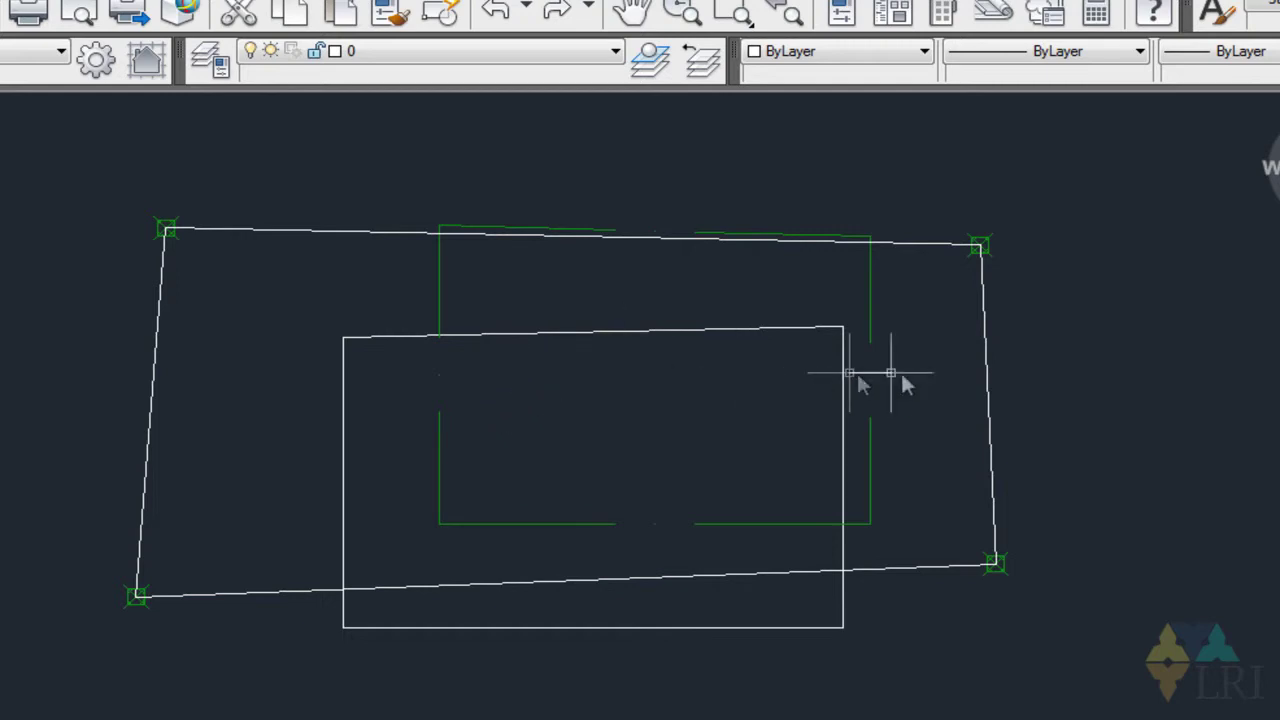
pyautogui.click(1048, 378)
pyautogui.click(1052, 394)
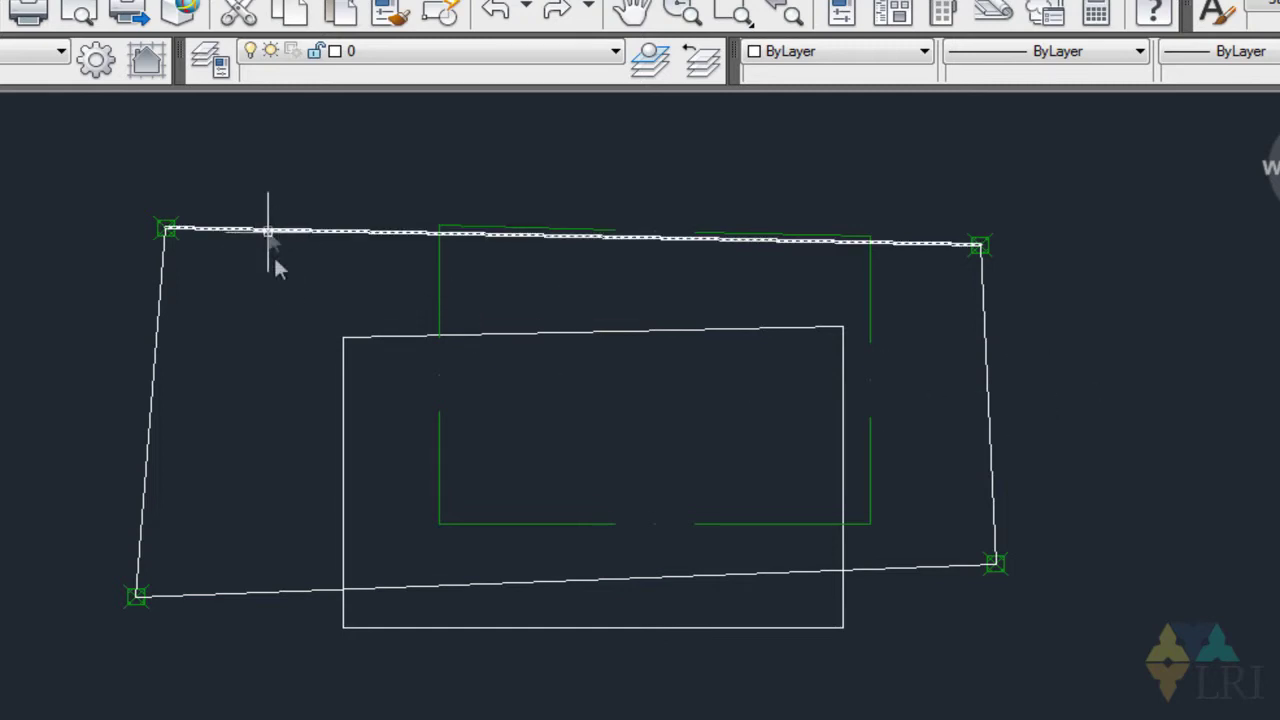
# Step: Select the left and upper lines of the inner white outline and move them to the Apoio layer
pyautogui.click(314, 322)
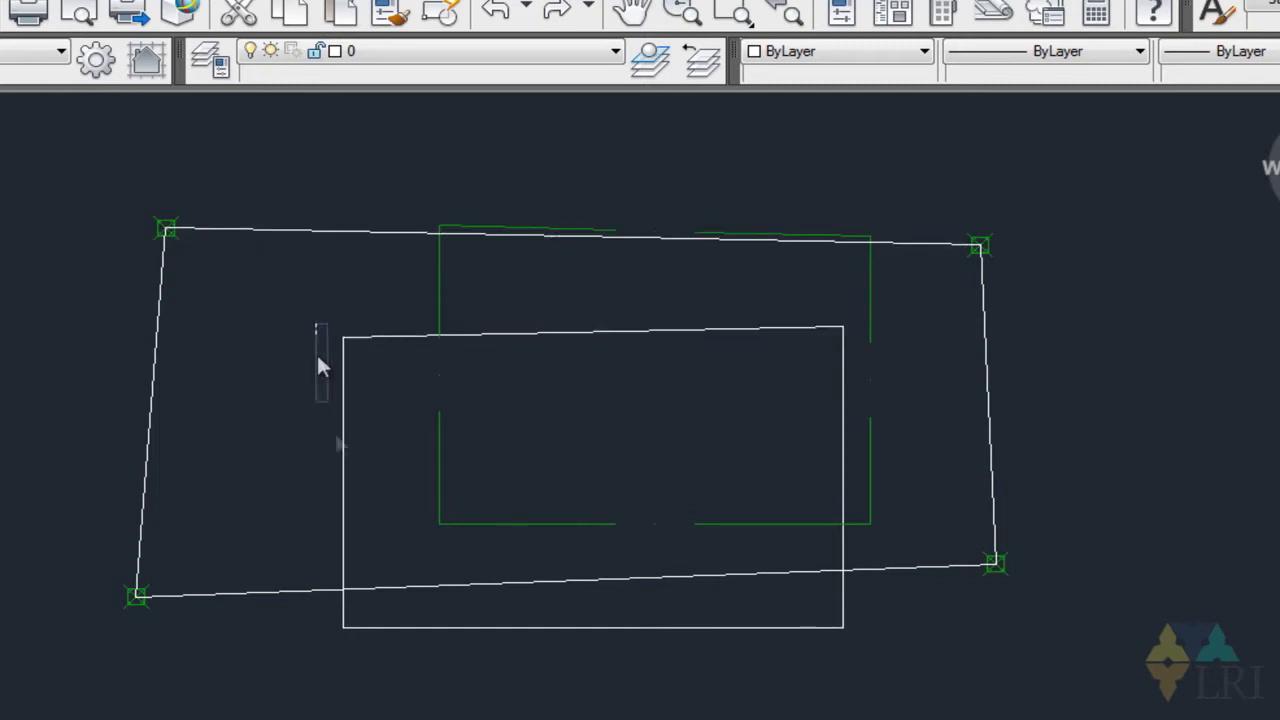
pyautogui.click(374, 506)
pyautogui.click(431, 308)
pyautogui.click(335, 476)
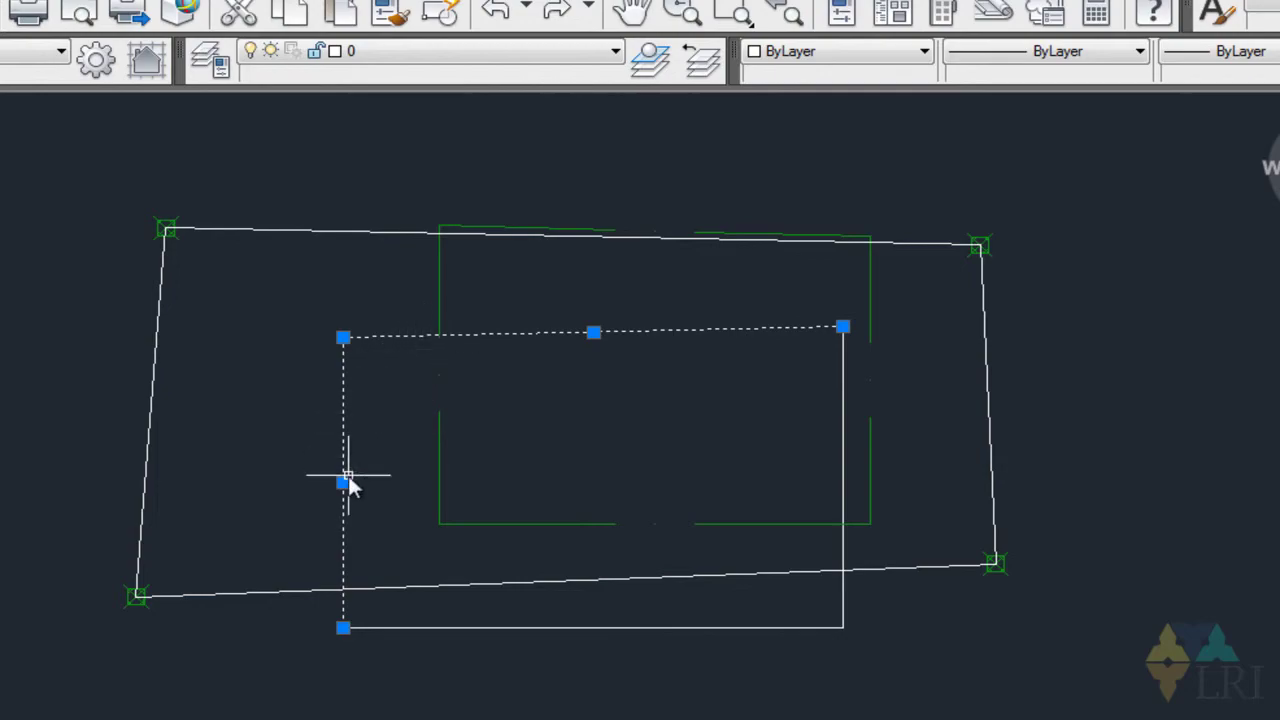
pyautogui.click(400, 51)
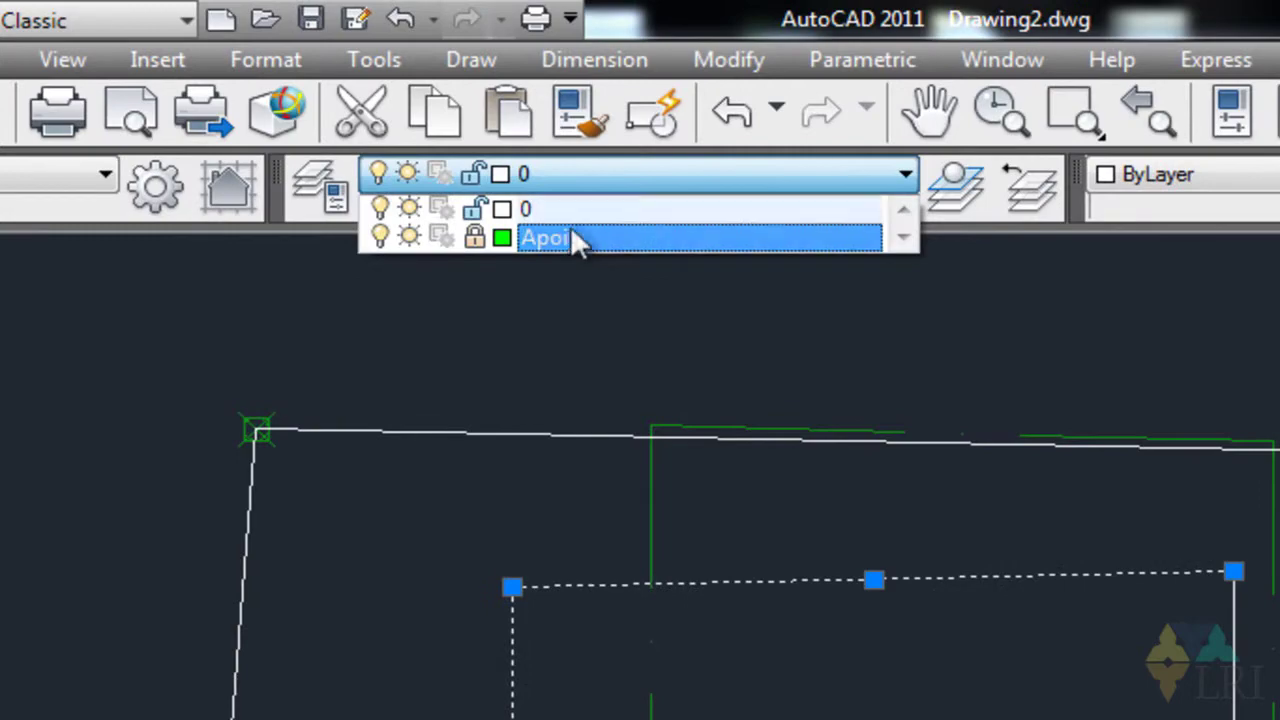
pyautogui.click(571, 244)
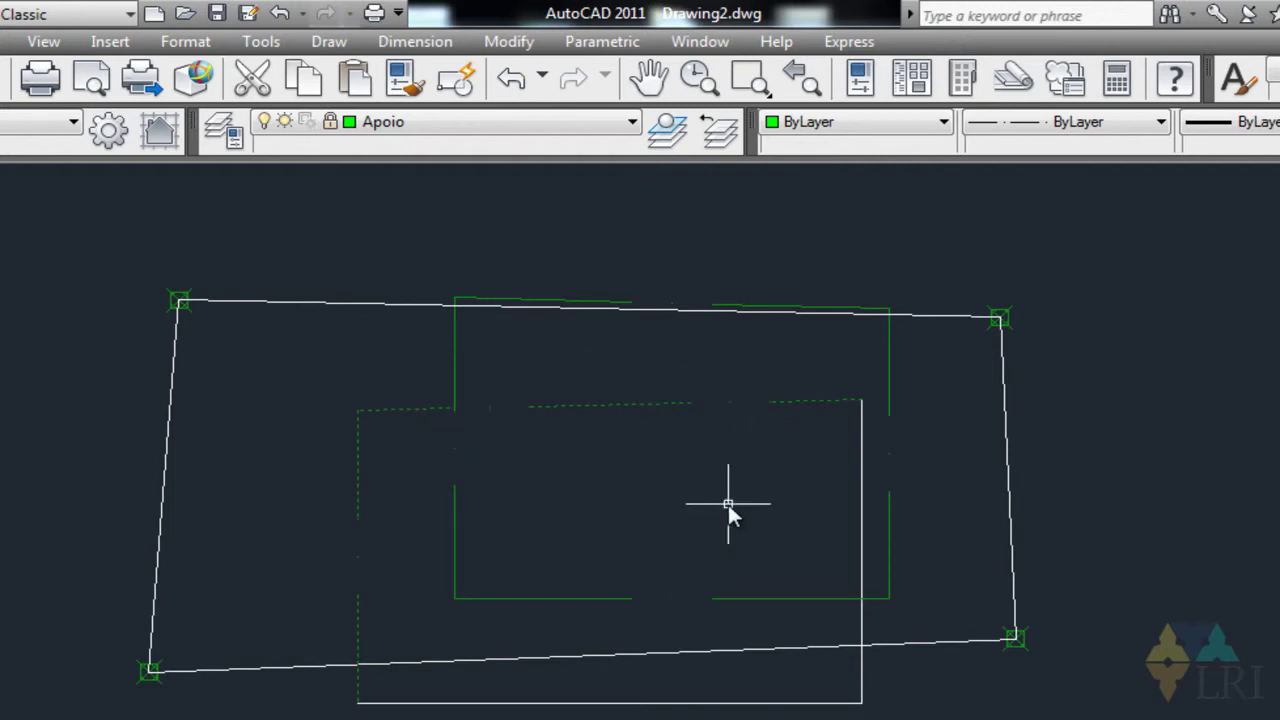
pyautogui.click(335, 303)
pyautogui.click(291, 372)
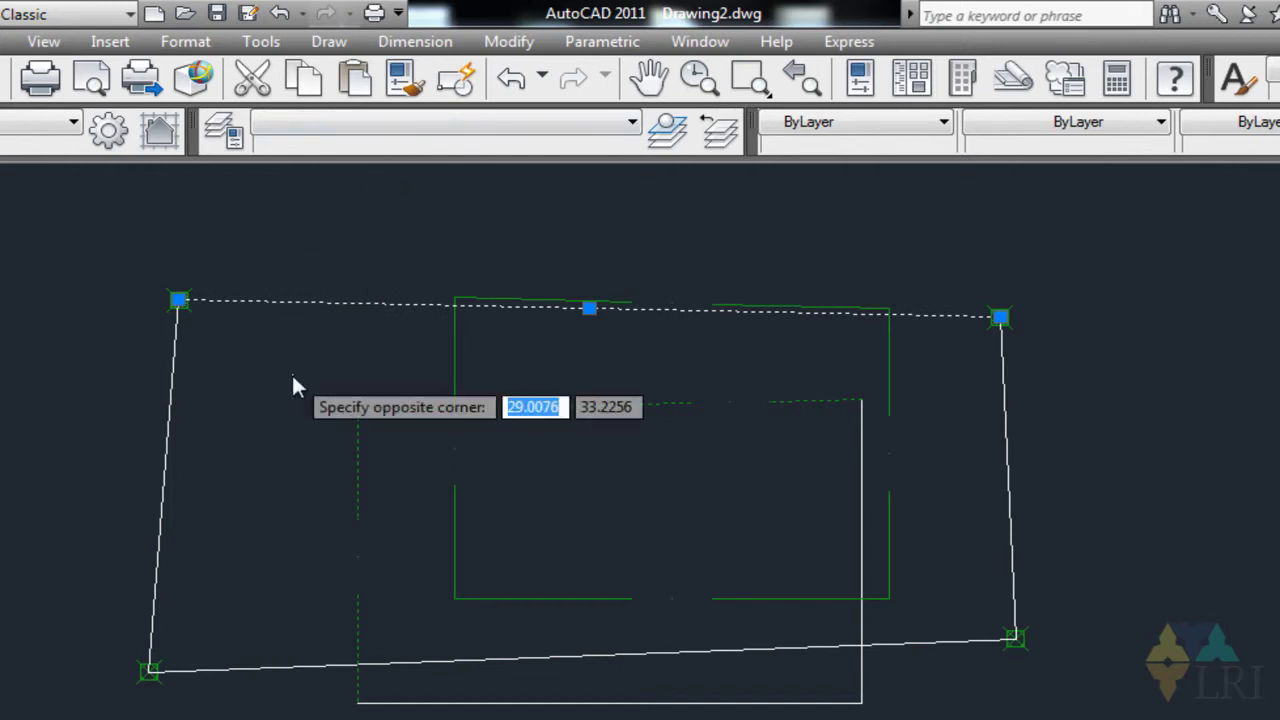
pyautogui.click(300, 366)
pyautogui.press('Escape')
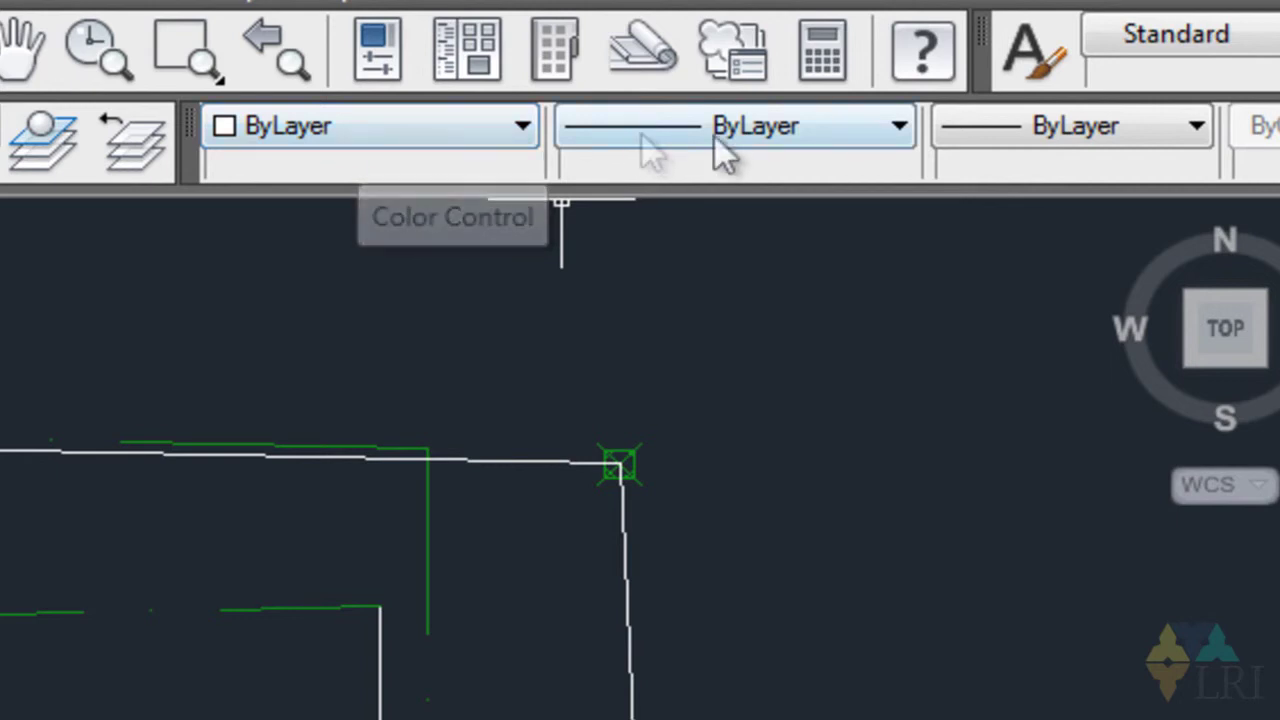
pyautogui.click(338, 128)
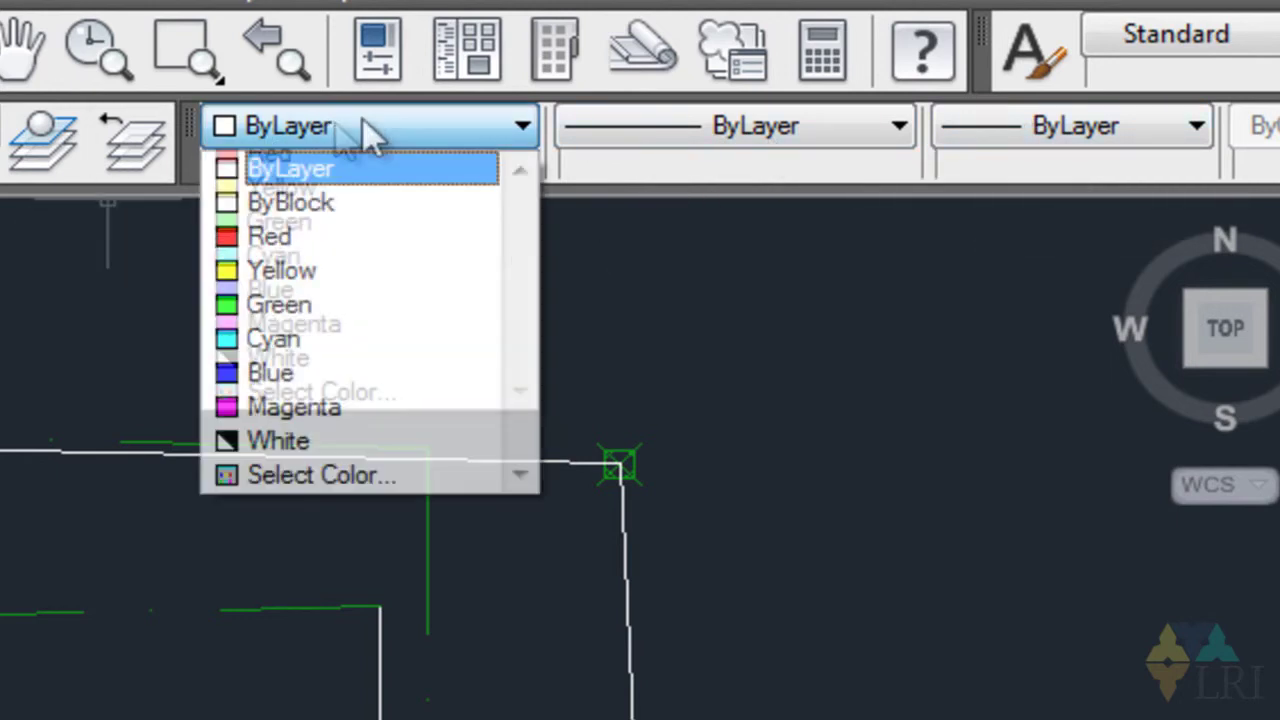
pyautogui.click(665, 135)
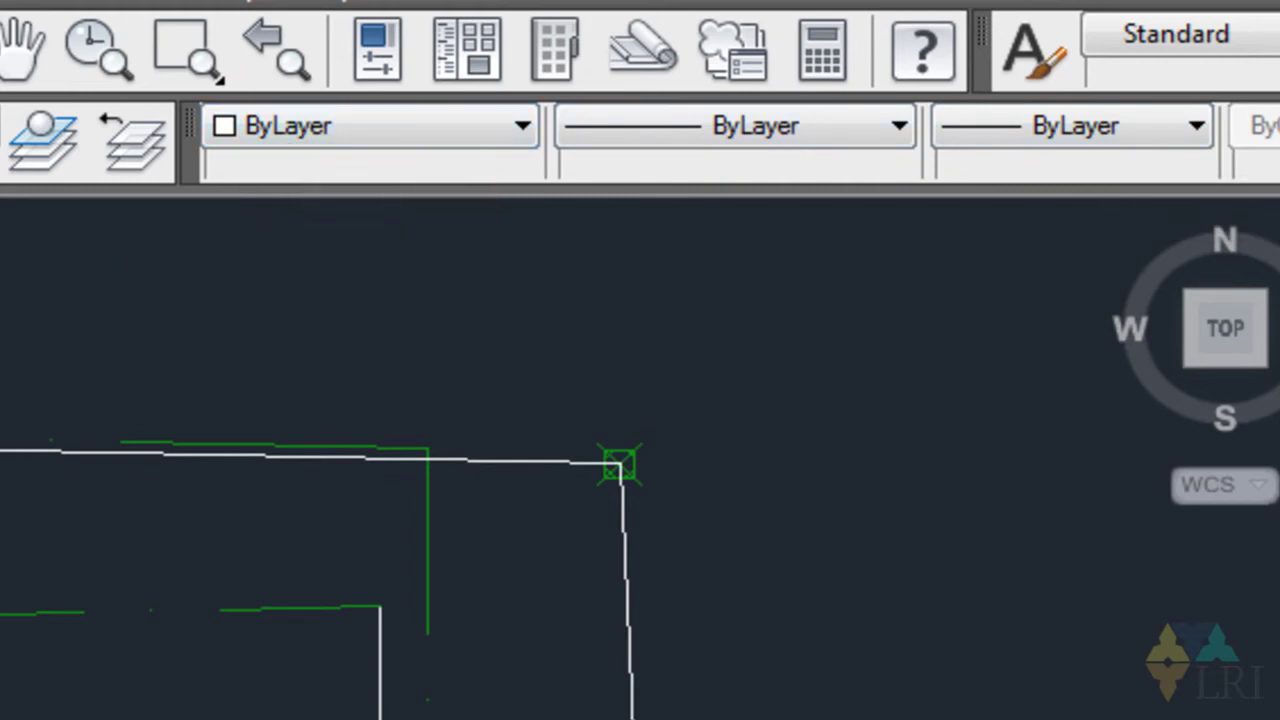
# Step: Turn off the Apoio layer while keeping layer 0 current
pyautogui.click(268, 100)
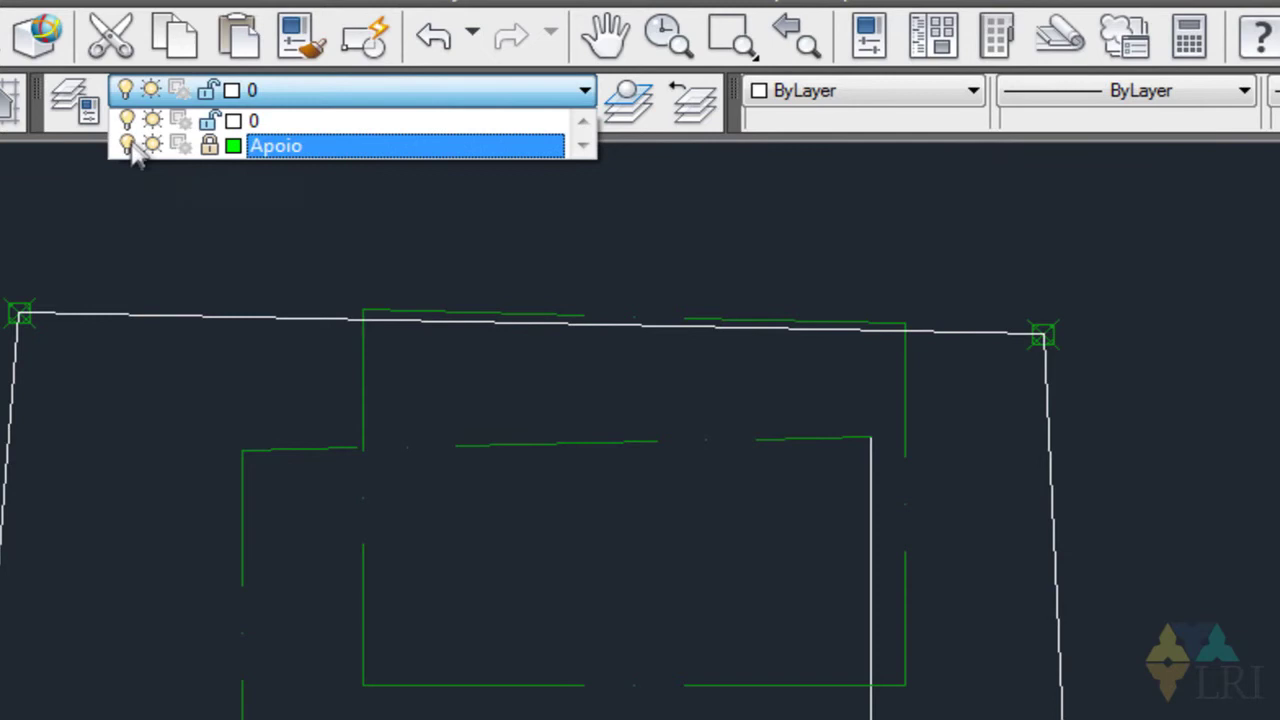
pyautogui.click(128, 145)
pyautogui.click(220, 205)
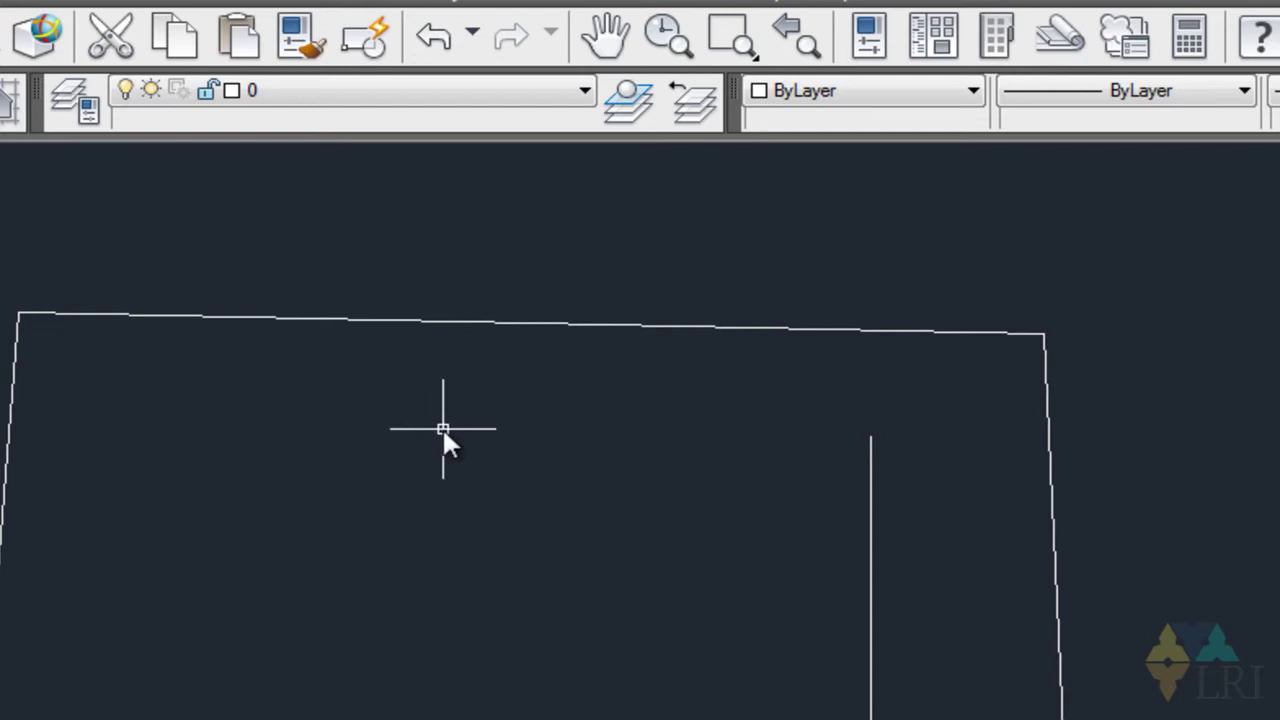
# Step: Draw a horizontal line on layer 0 leftward from the upper end of the inner vertical line
pyautogui.write('l')
pyautogui.press('Return')
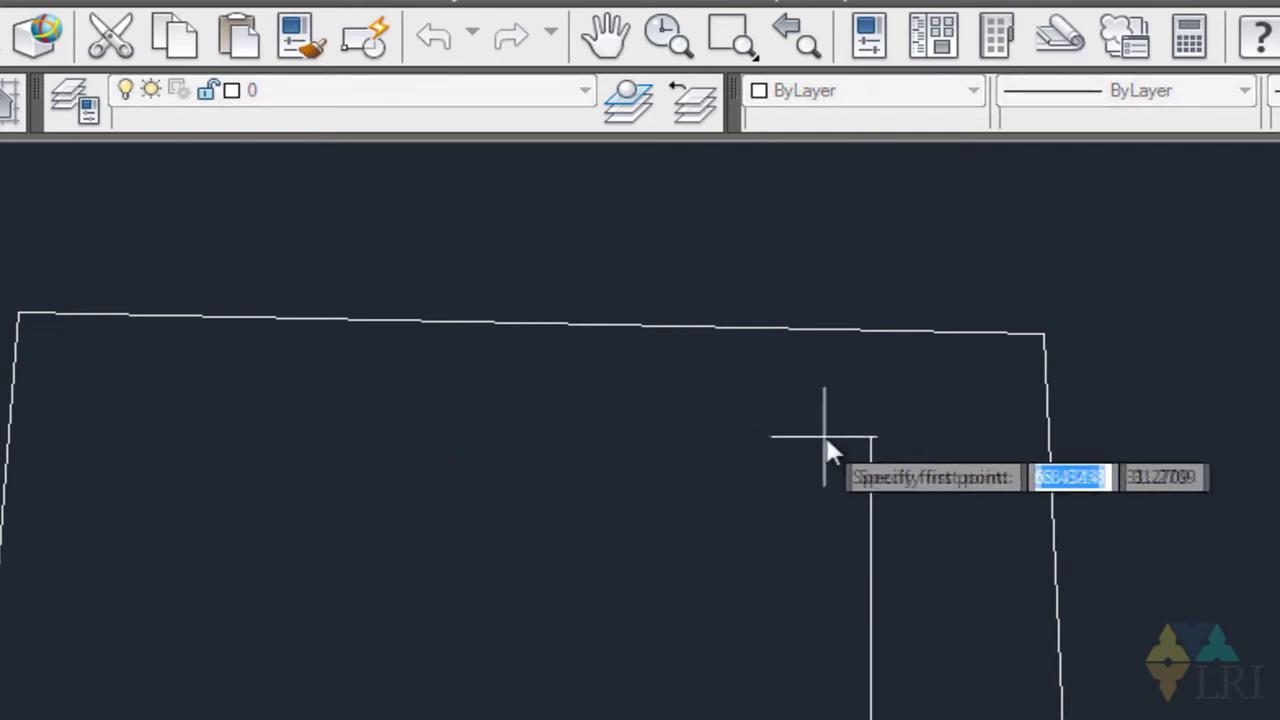
pyautogui.click(871, 437)
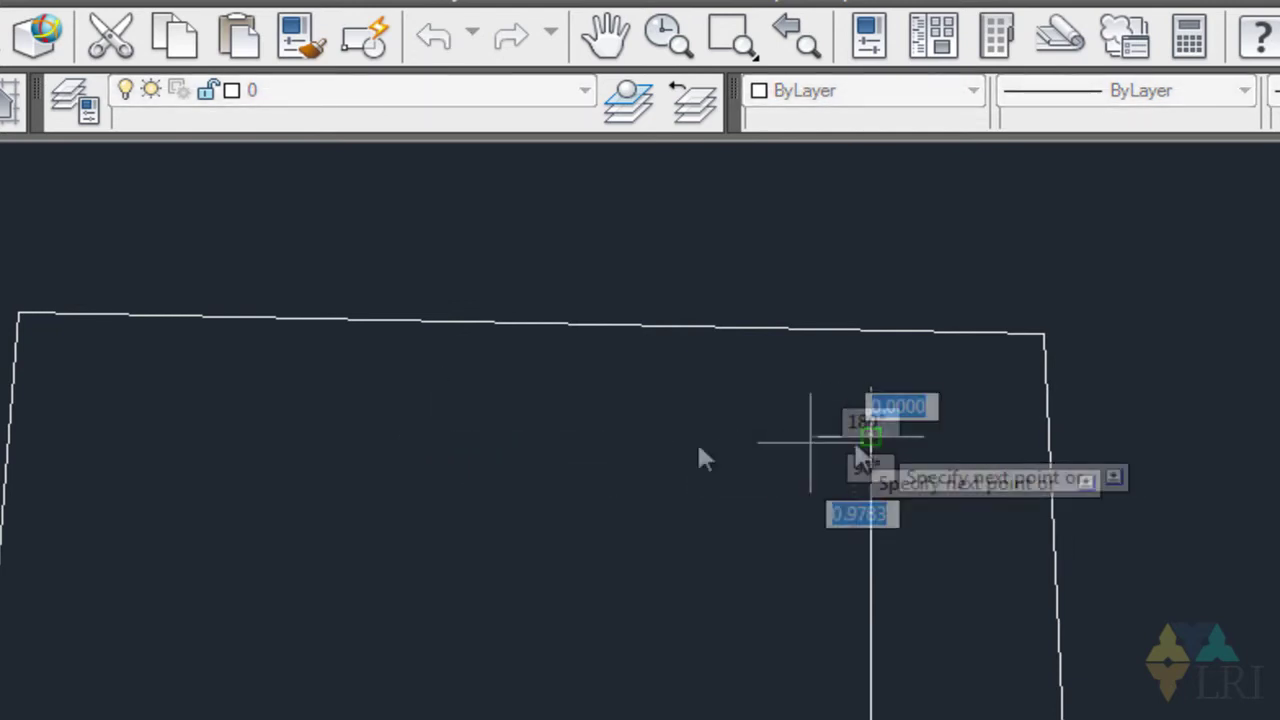
pyautogui.click(255, 437)
pyautogui.press('Return')
# Step: Give the new horizontal line a Blue colour and the loaded ACAD dash-dot linetype instead of ByLayer
pyautogui.click(463, 437)
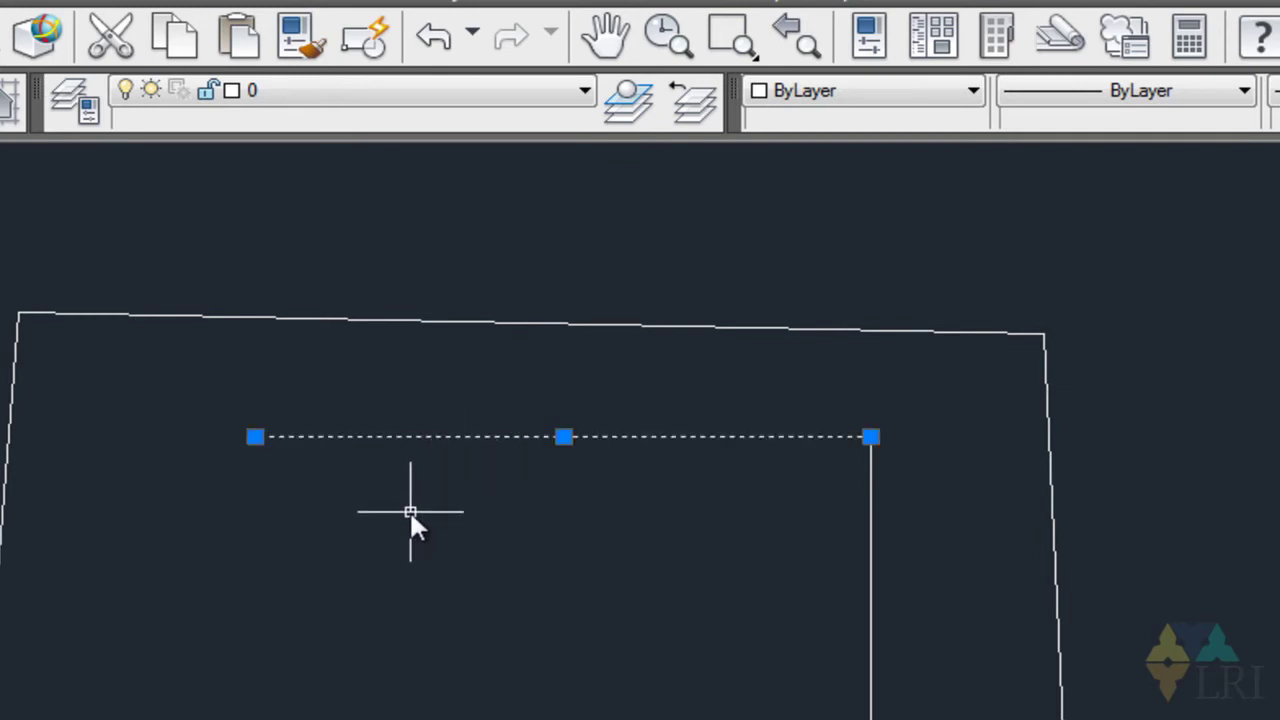
pyautogui.click(868, 95)
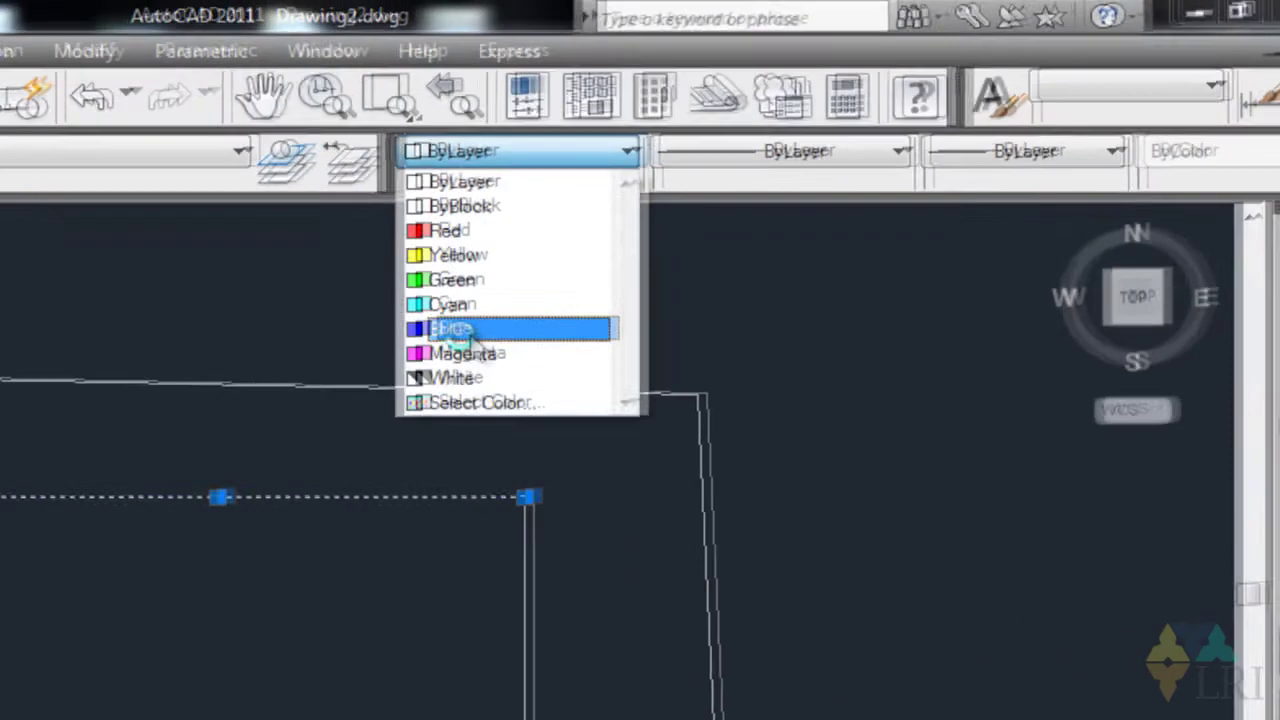
pyautogui.click(792, 268)
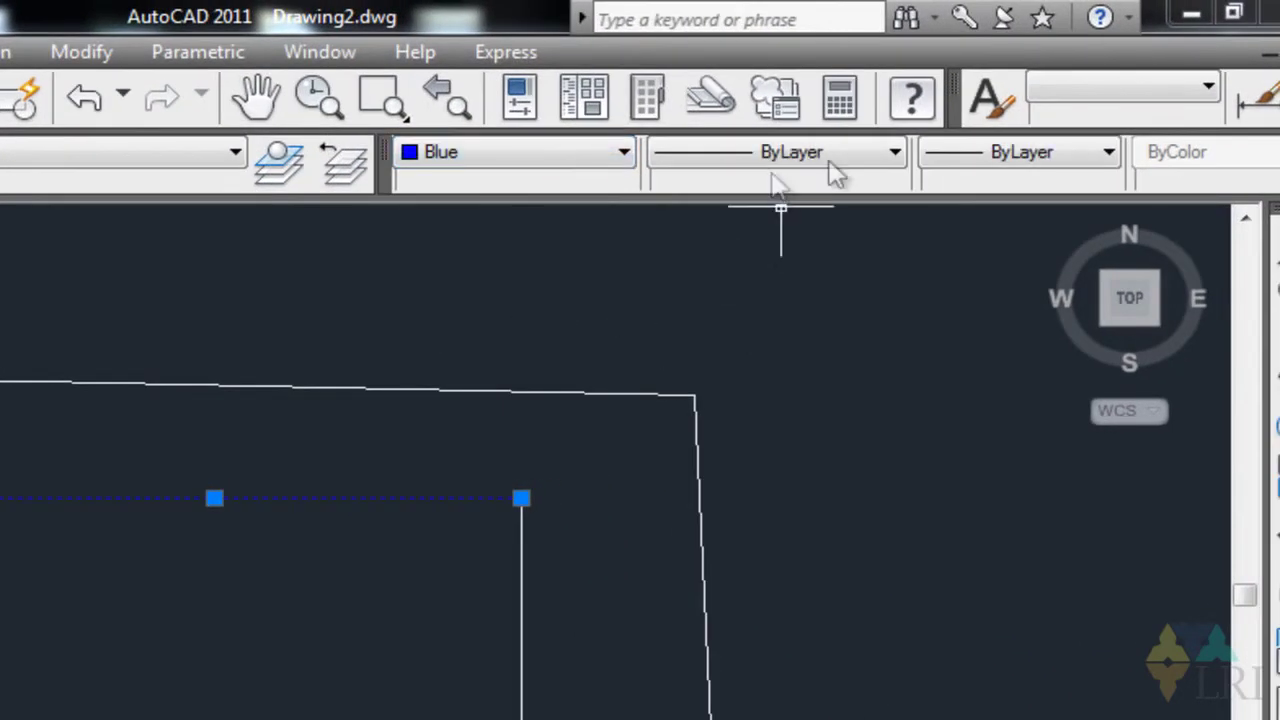
pyautogui.click(782, 155)
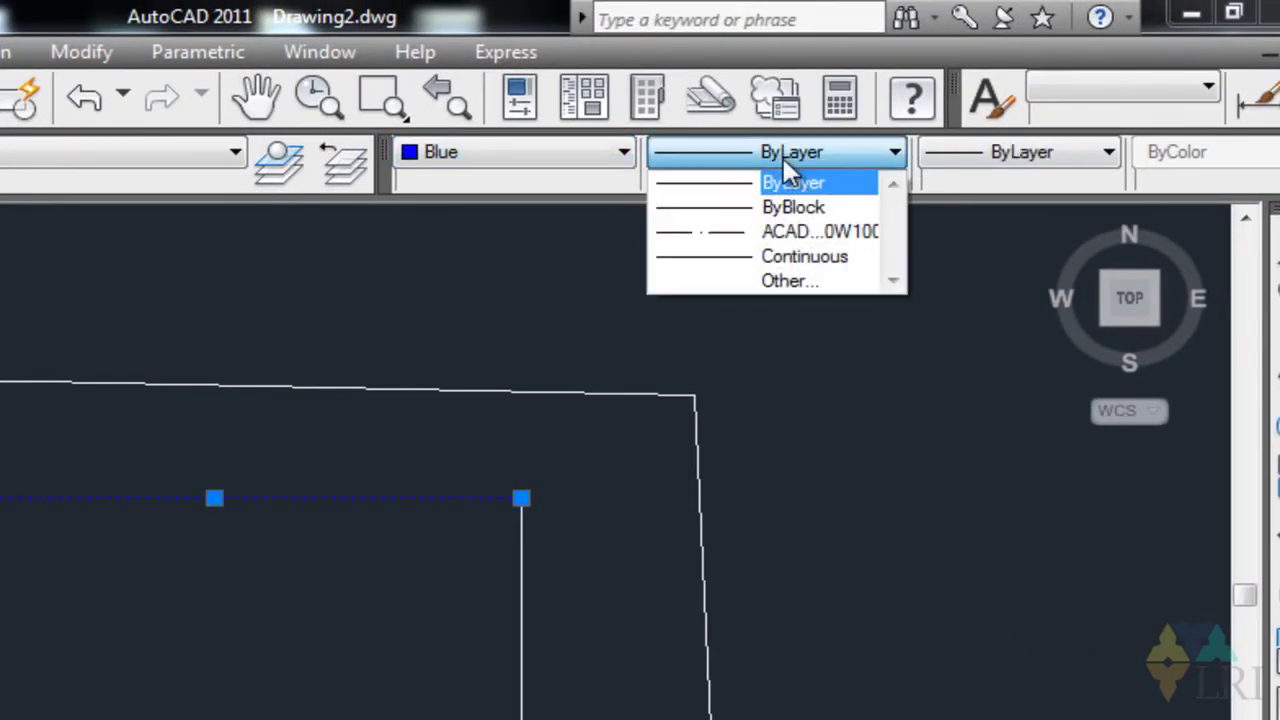
pyautogui.click(760, 236)
# Step: Set the selected horizontal line's lineweight to 0.35 mm and its colour to Yellow
pyautogui.click(966, 160)
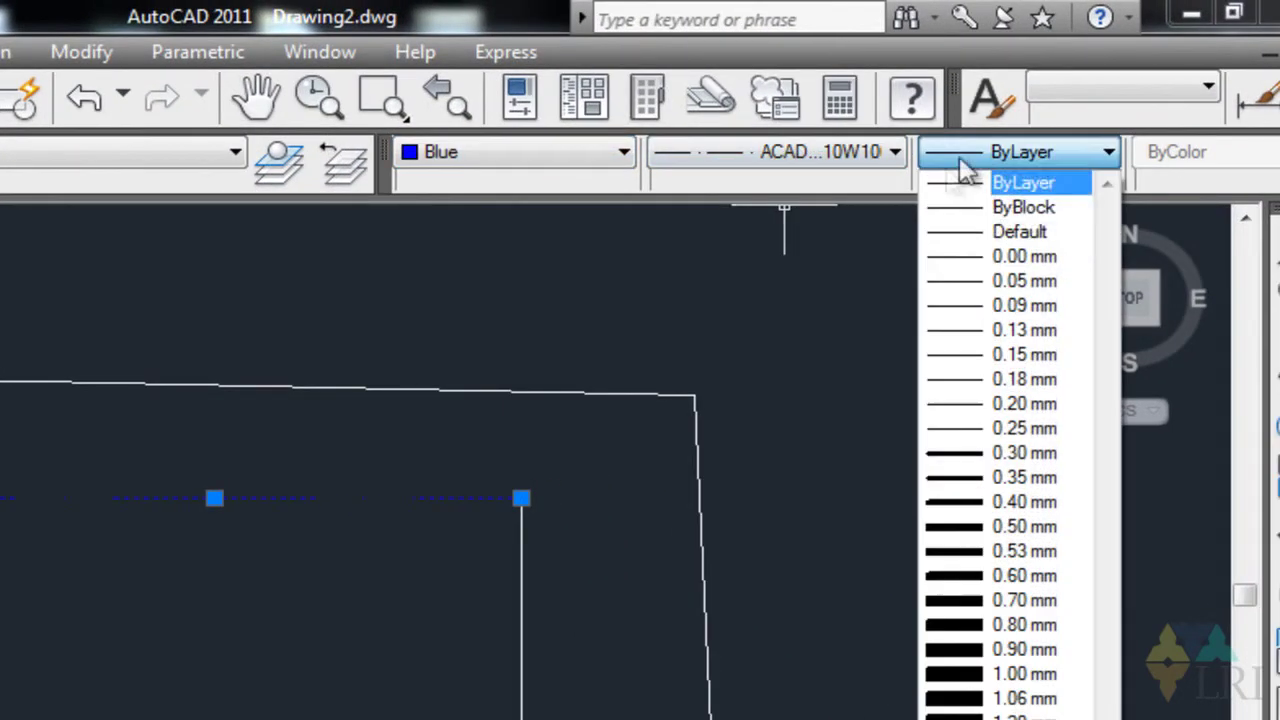
pyautogui.click(995, 488)
pyautogui.click(636, 504)
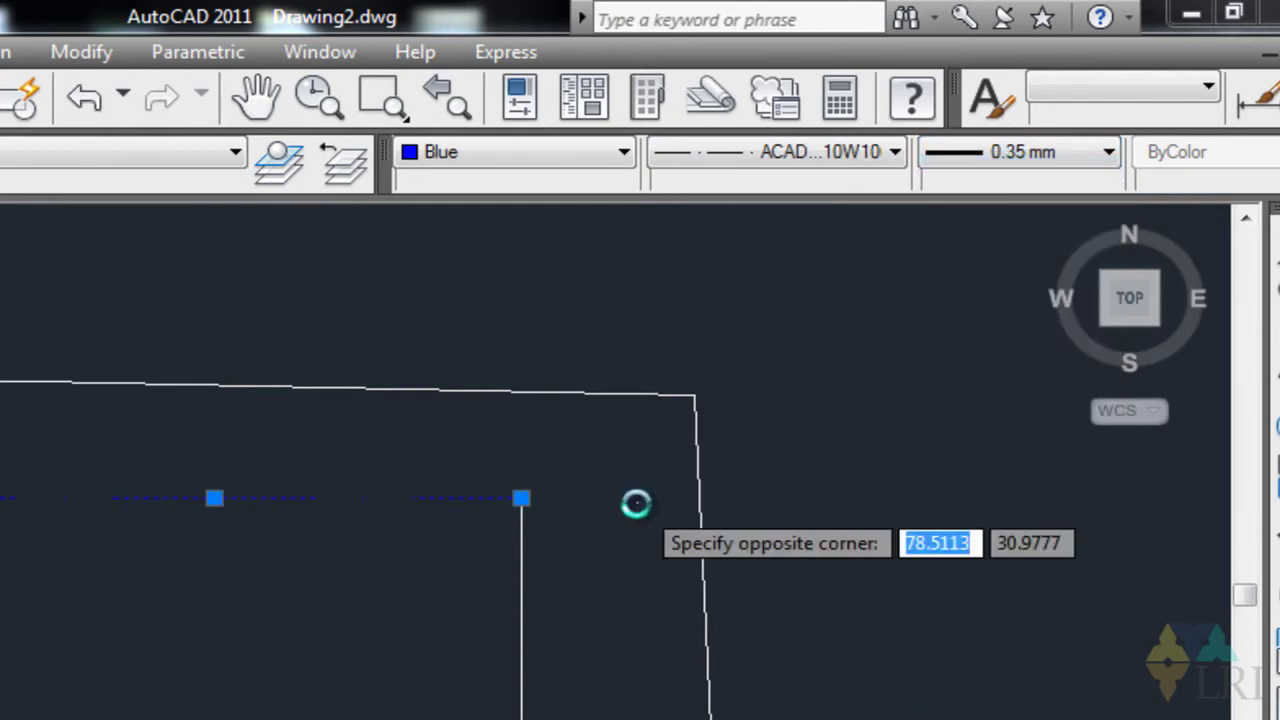
pyautogui.click(506, 158)
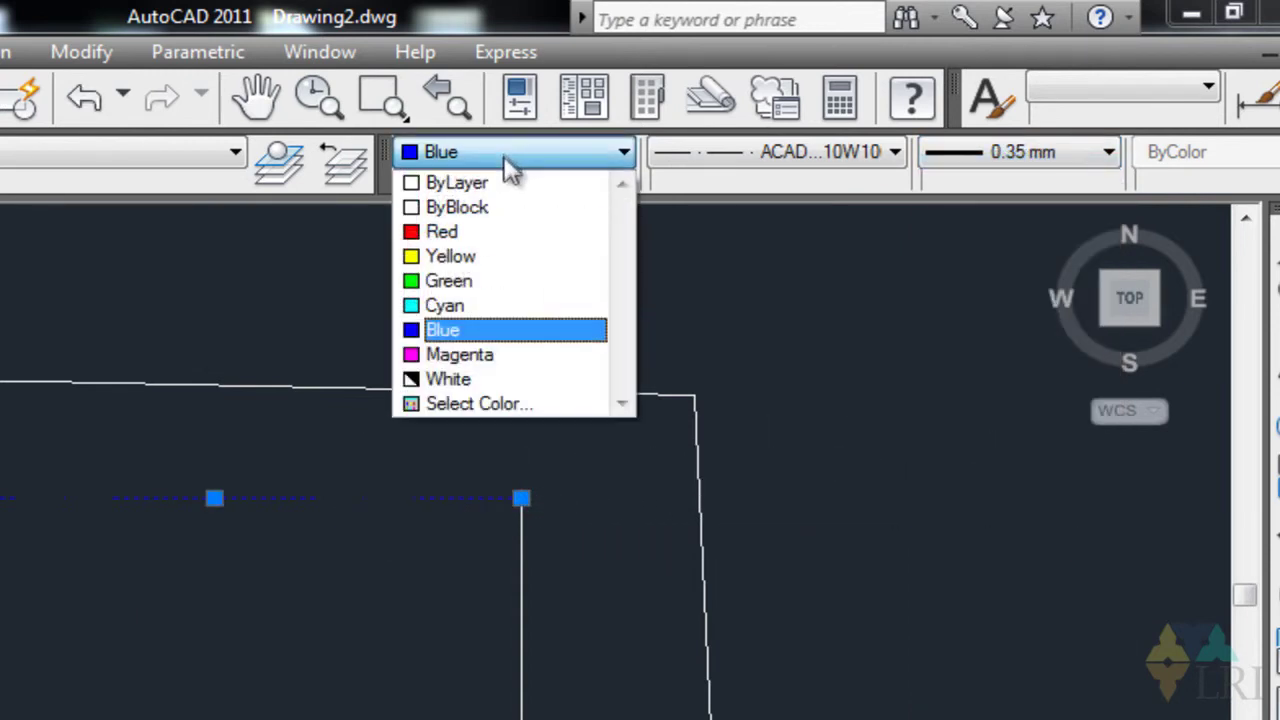
pyautogui.click(456, 256)
pyautogui.write('l')
pyautogui.press('Return')
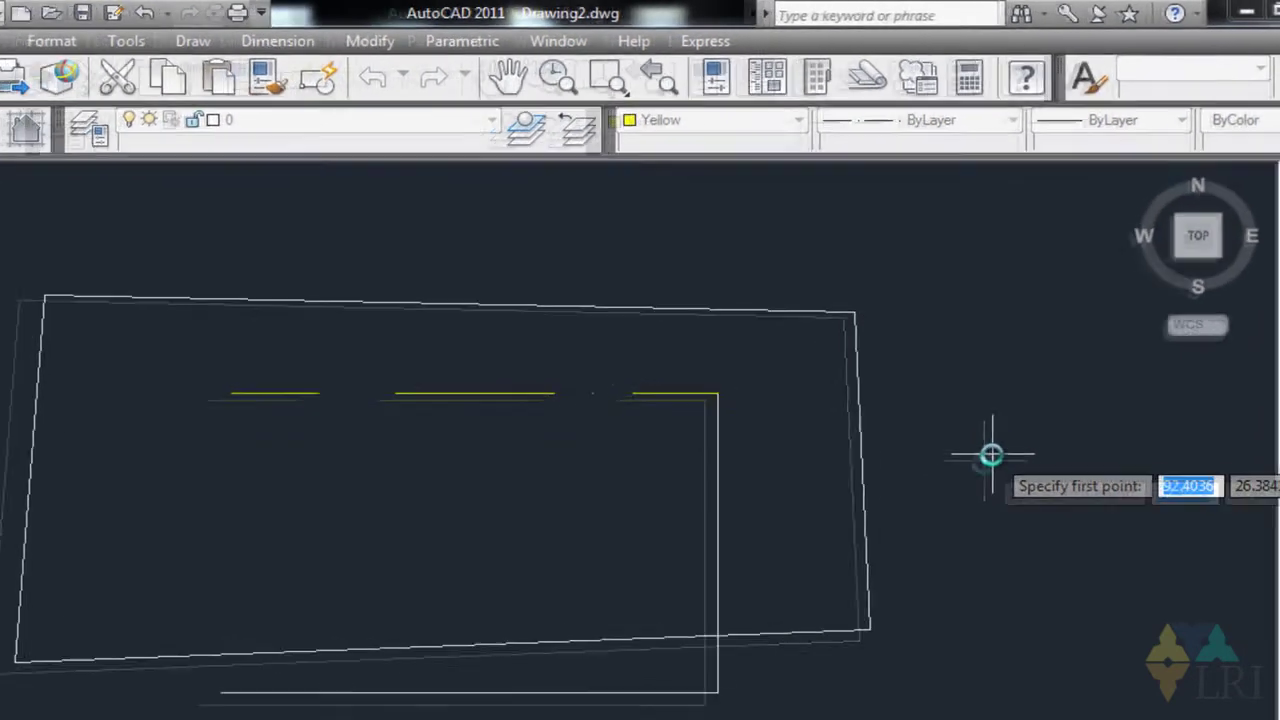
pyautogui.click(266, 243)
pyautogui.press('Escape')
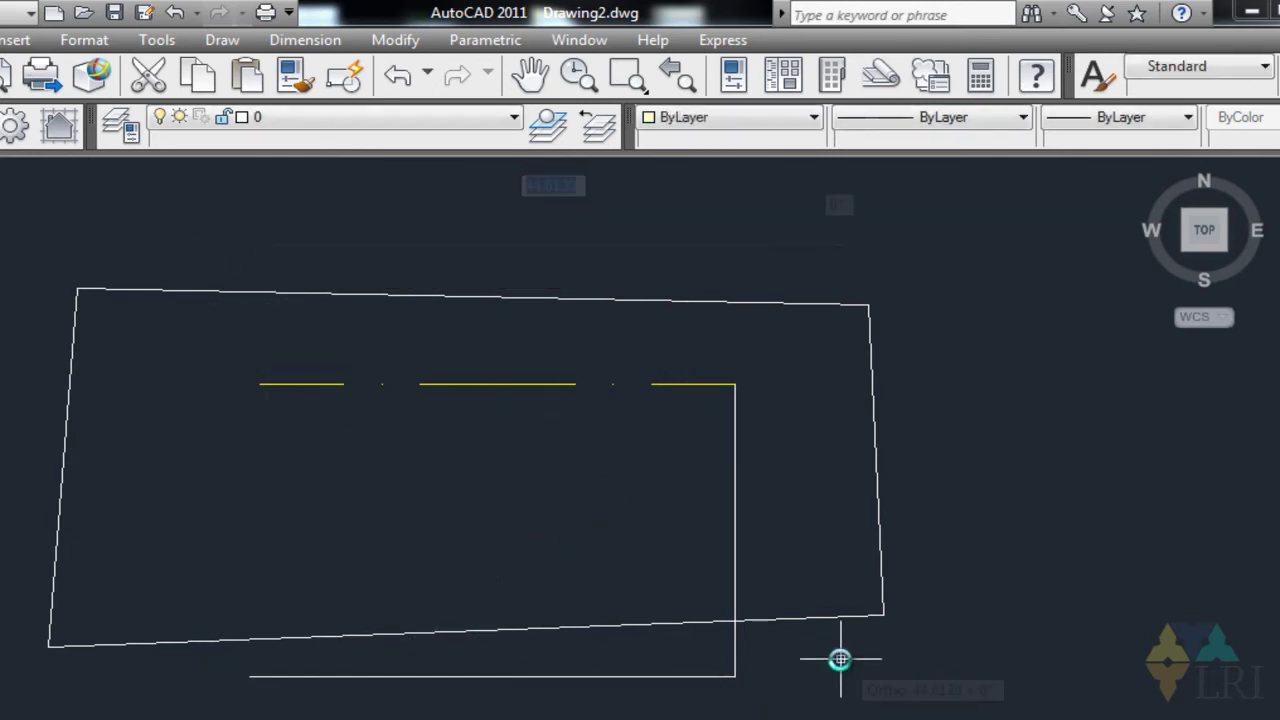
pyautogui.click(951, 272)
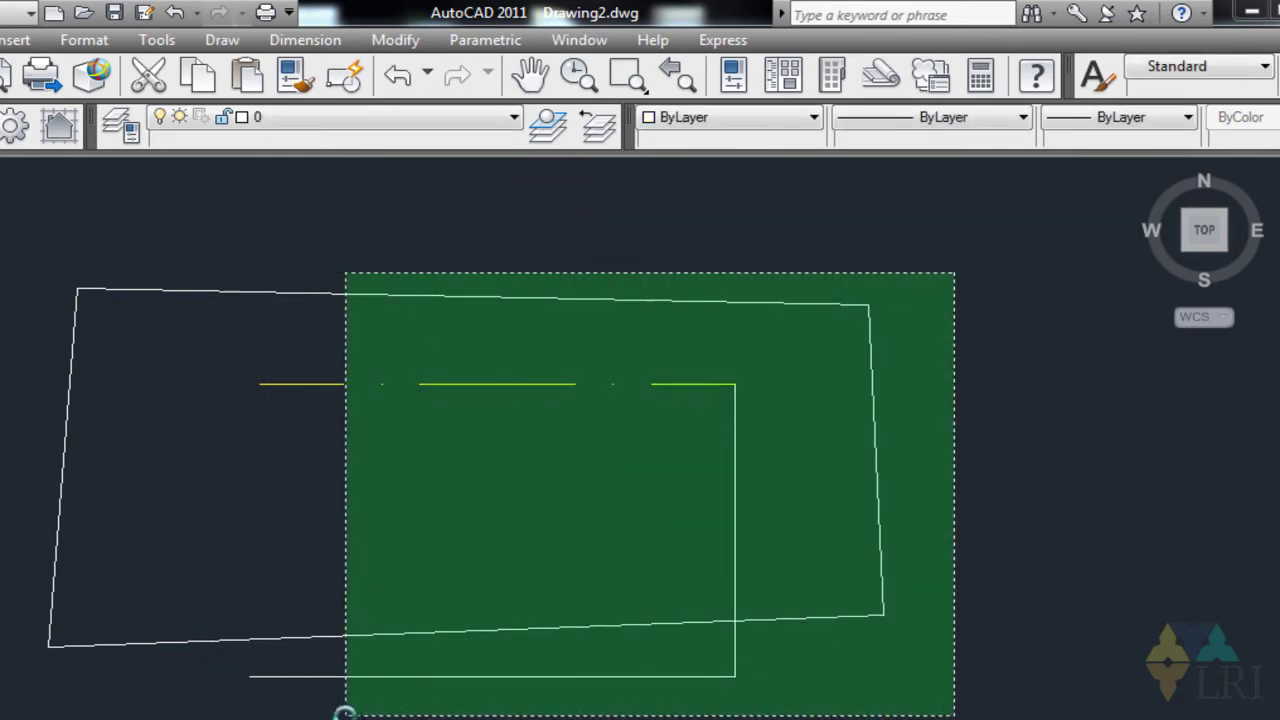
pyautogui.click(290, 710)
pyautogui.press('Escape')
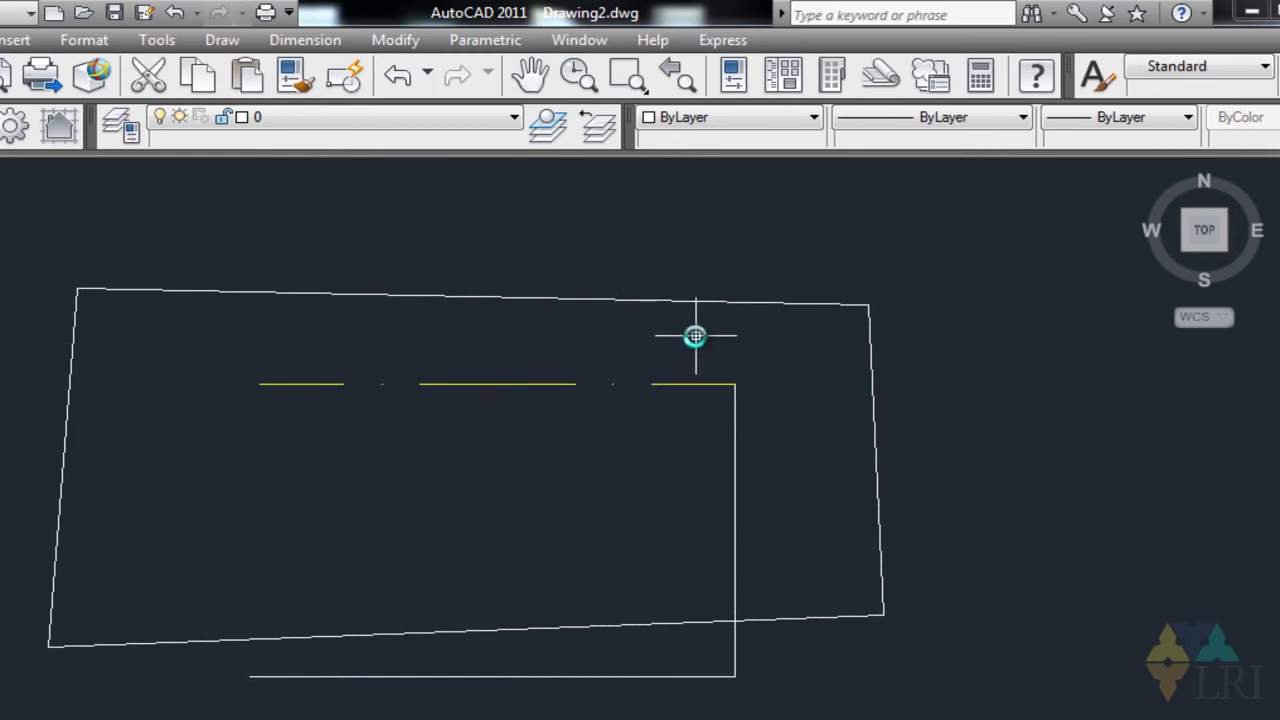
# Step: Make Apoio the current layer and turn it back on
pyautogui.click(410, 123)
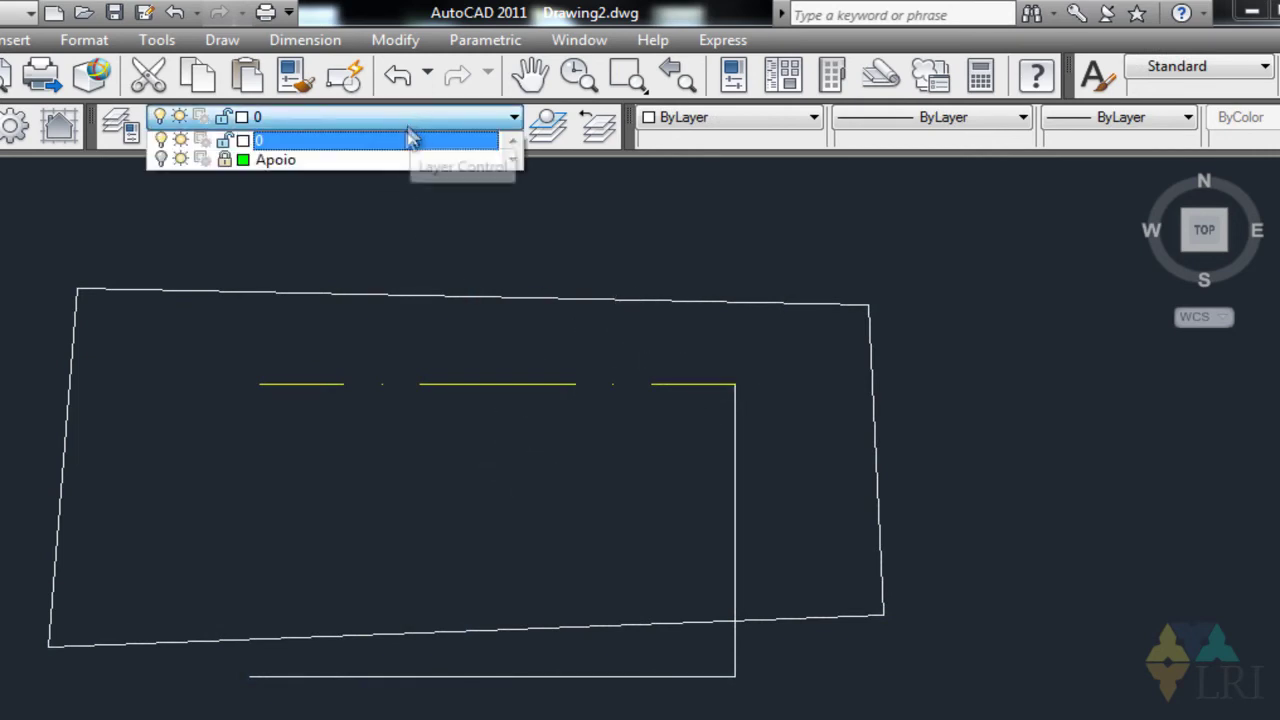
pyautogui.click(380, 160)
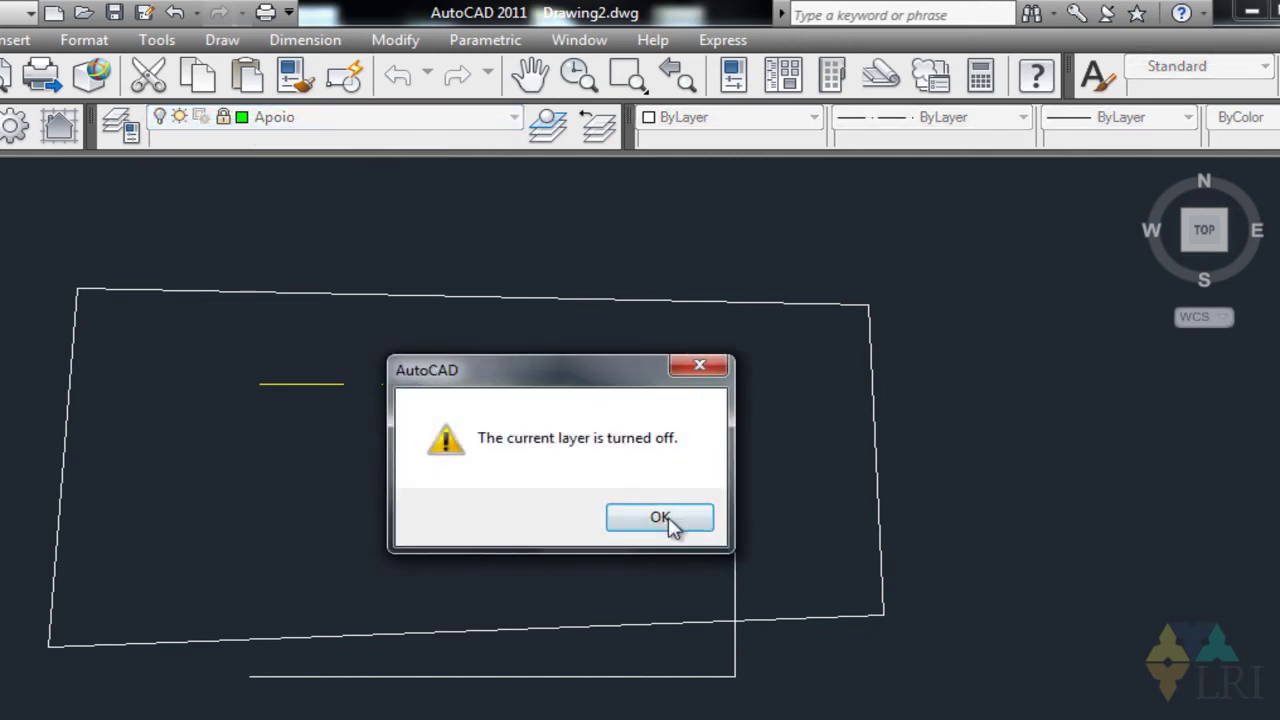
pyautogui.click(662, 518)
pyautogui.click(160, 118)
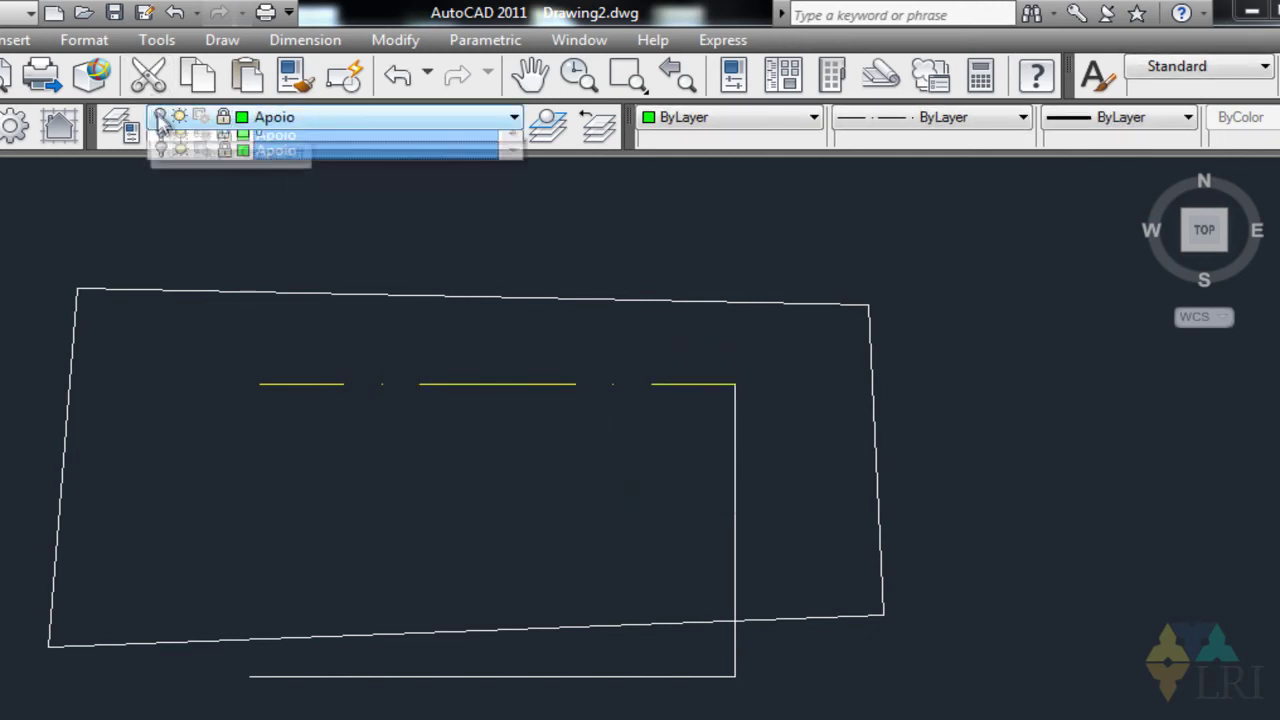
pyautogui.click(160, 159)
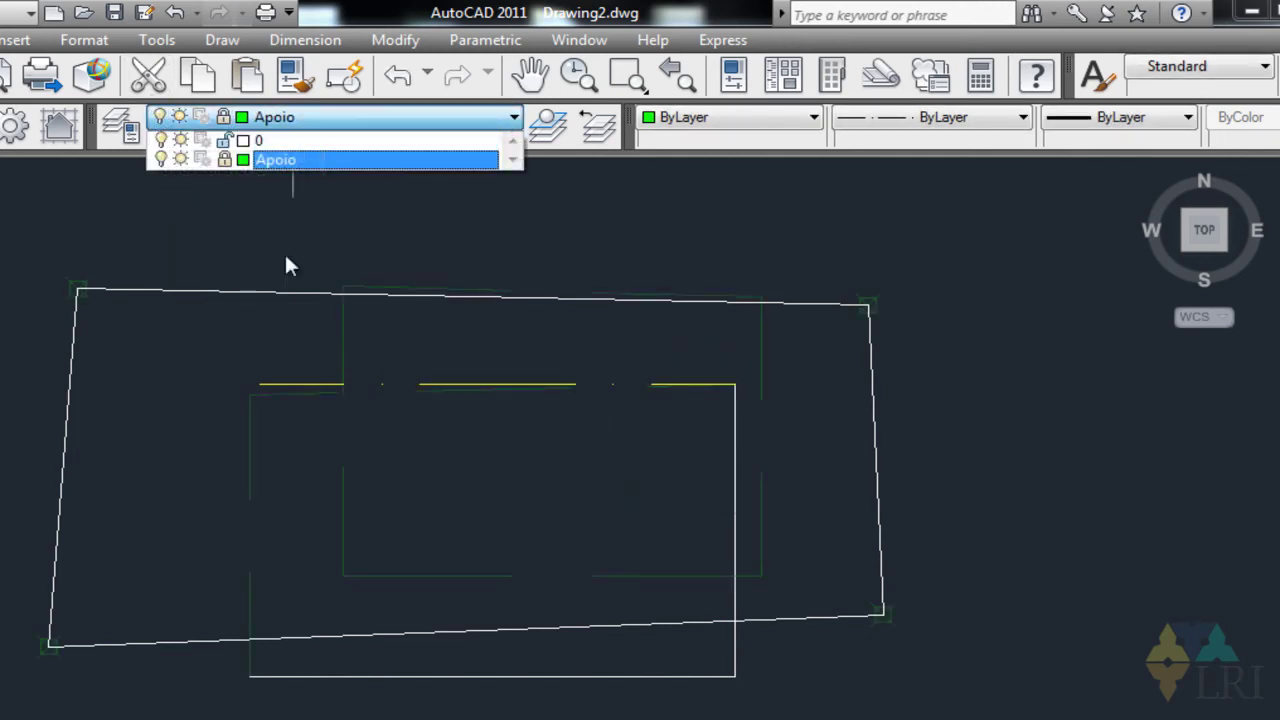
pyautogui.click(286, 257)
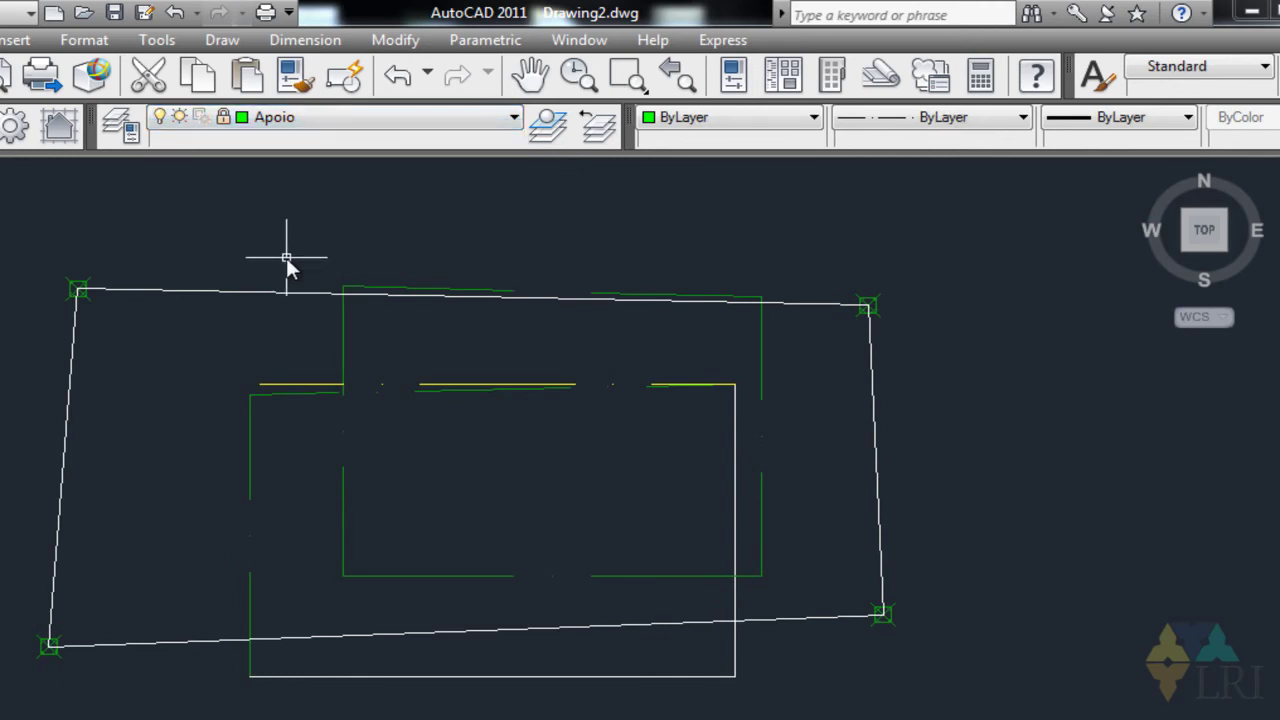